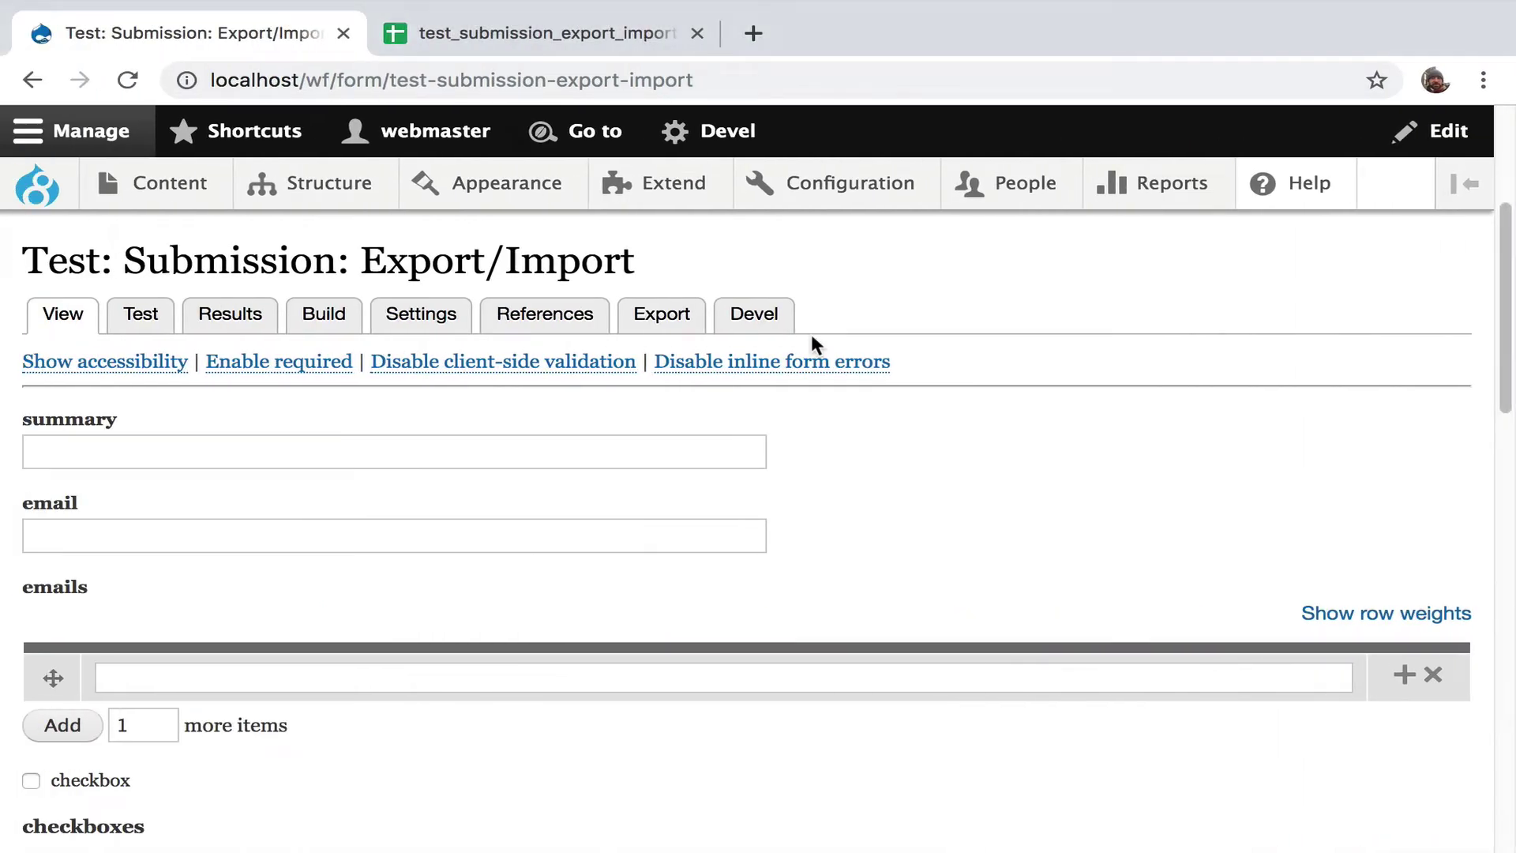
- Look through the Test: Submission: Export/Import webform's elements, from summary and email down to the composites and entity references
scroll(811, 334, up, 5)
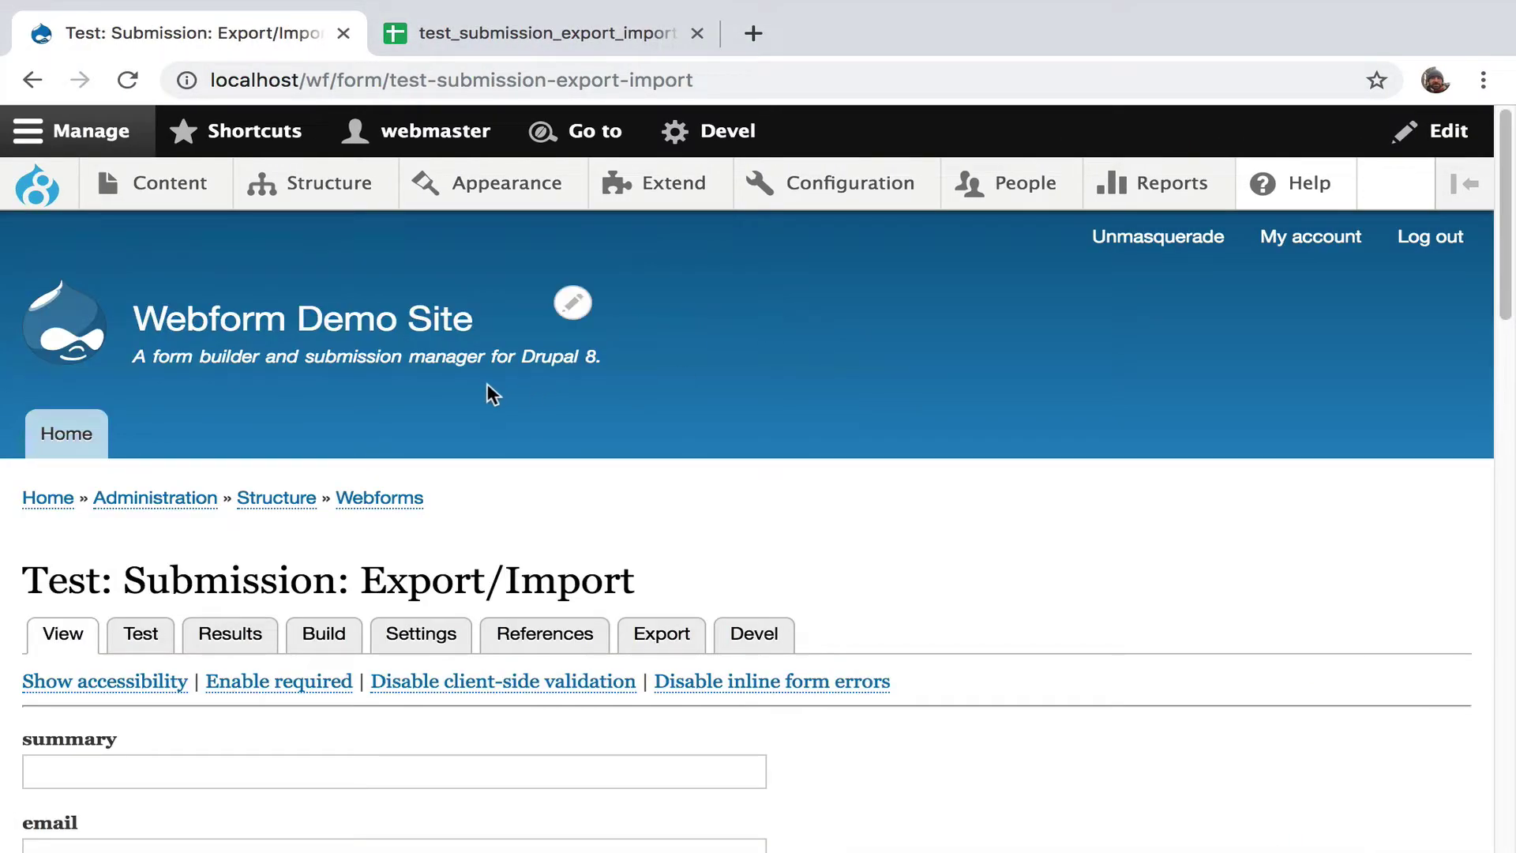
scroll(477, 382, down, 2)
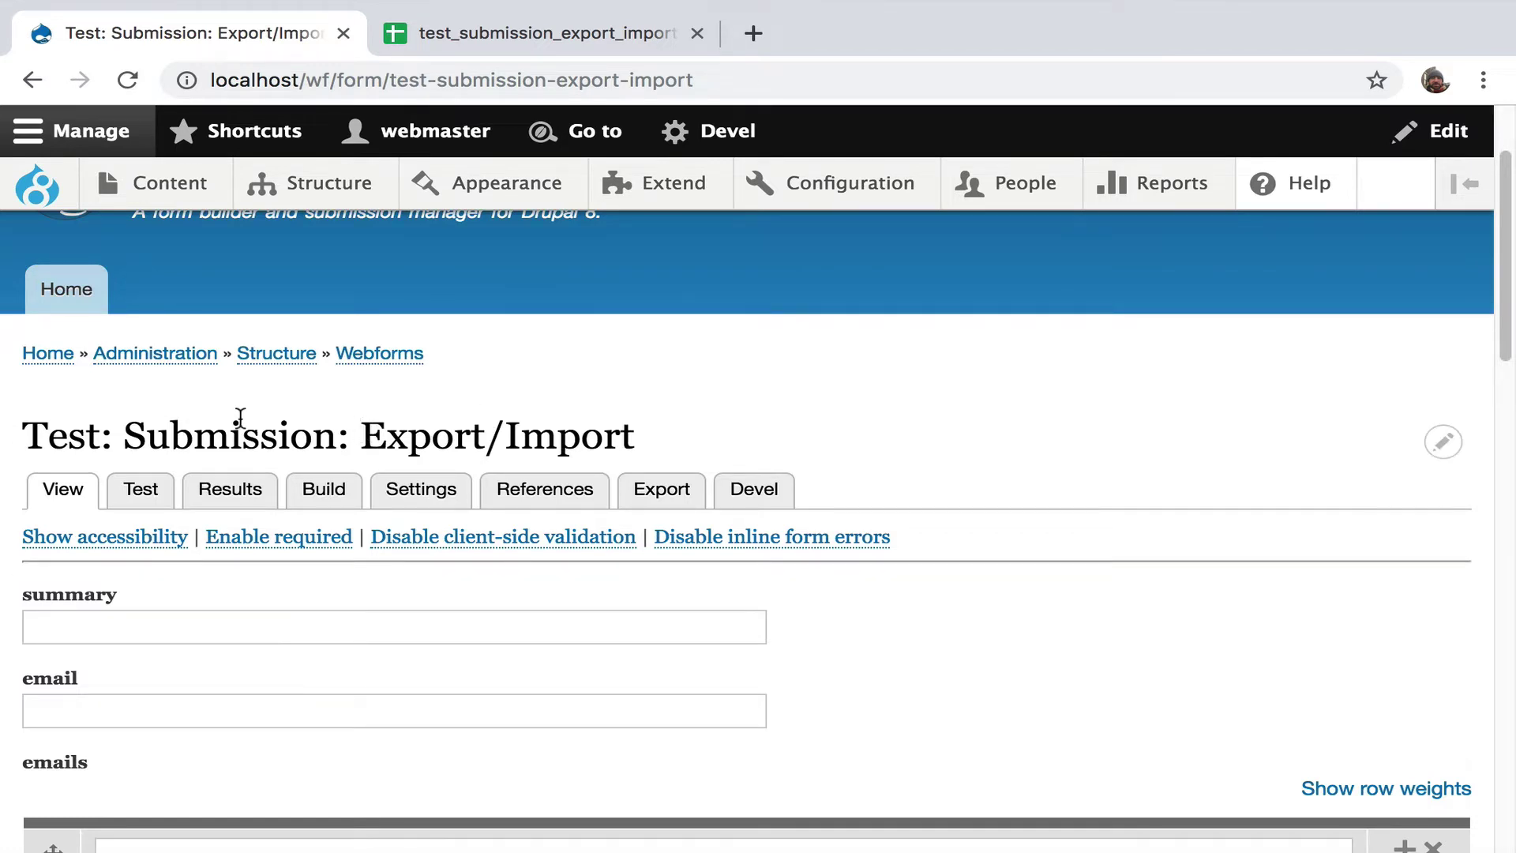
scroll(237, 421, down, 1)
scroll(237, 421, down, 2)
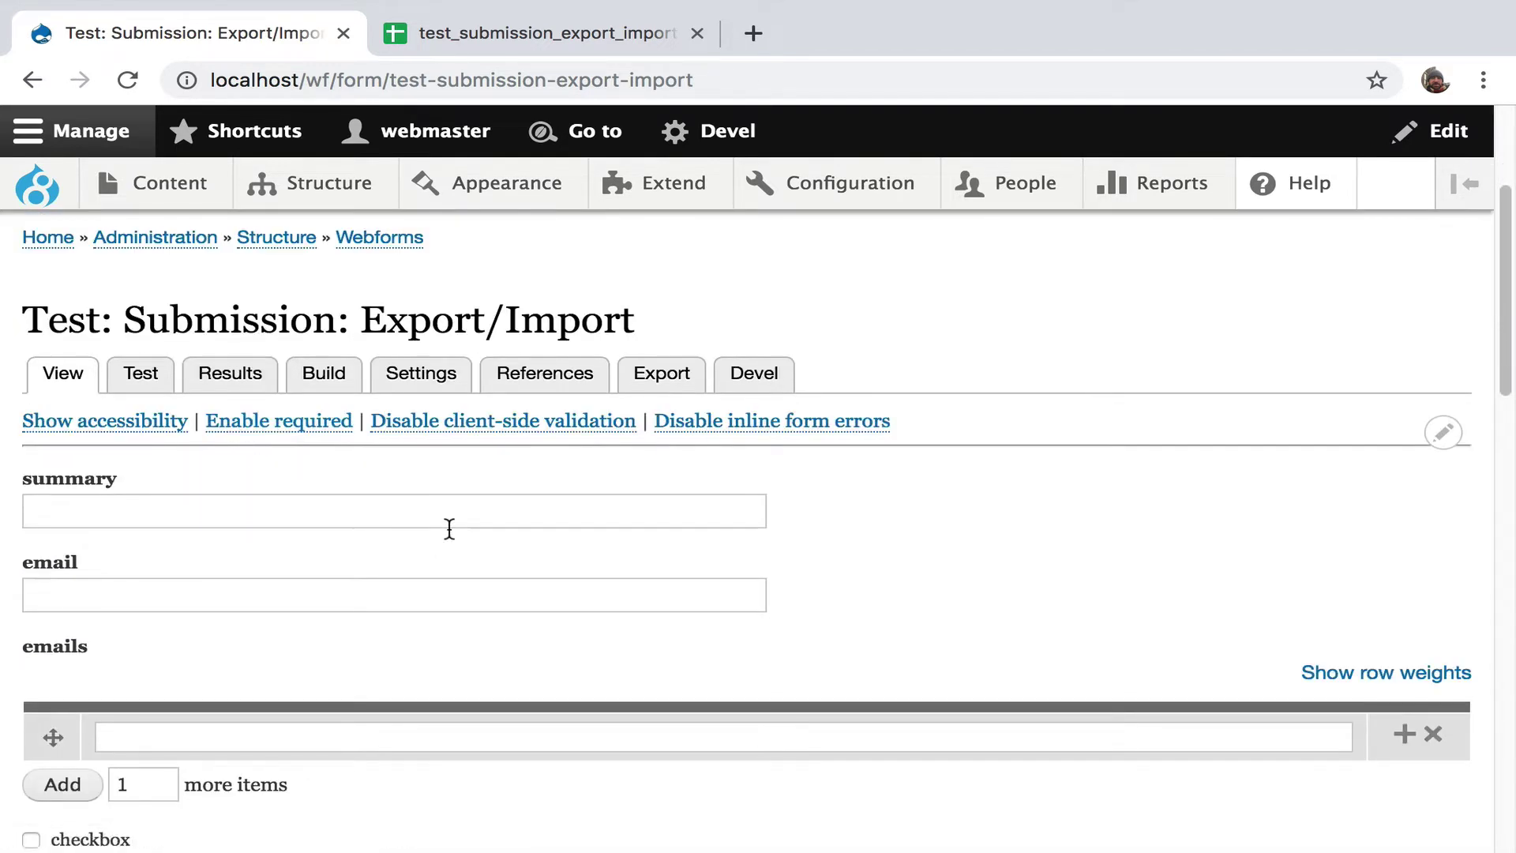
scroll(450, 528, down, 3)
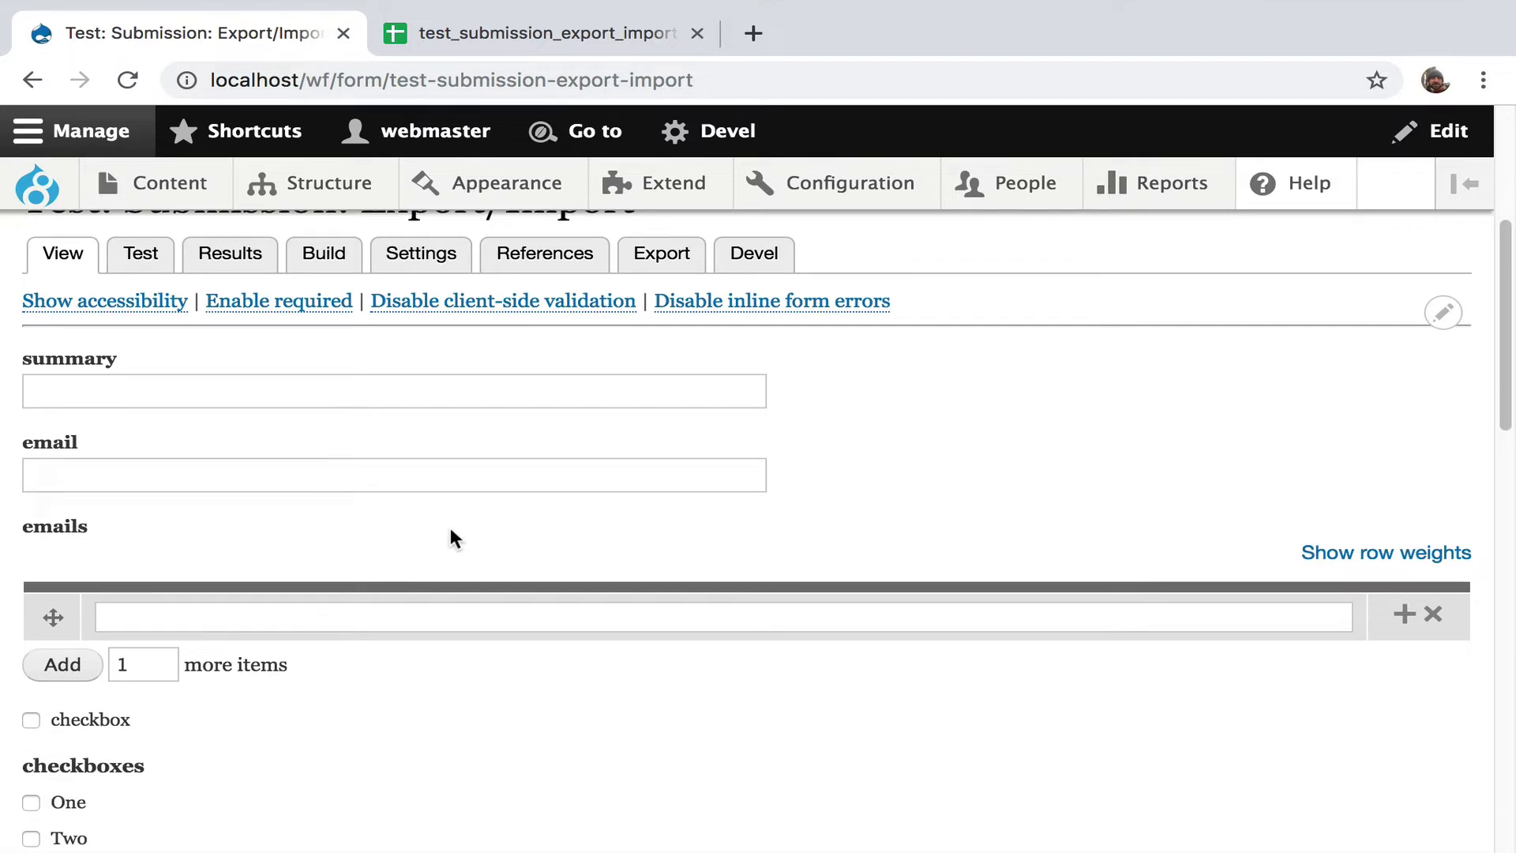
scroll(423, 524, down, 1)
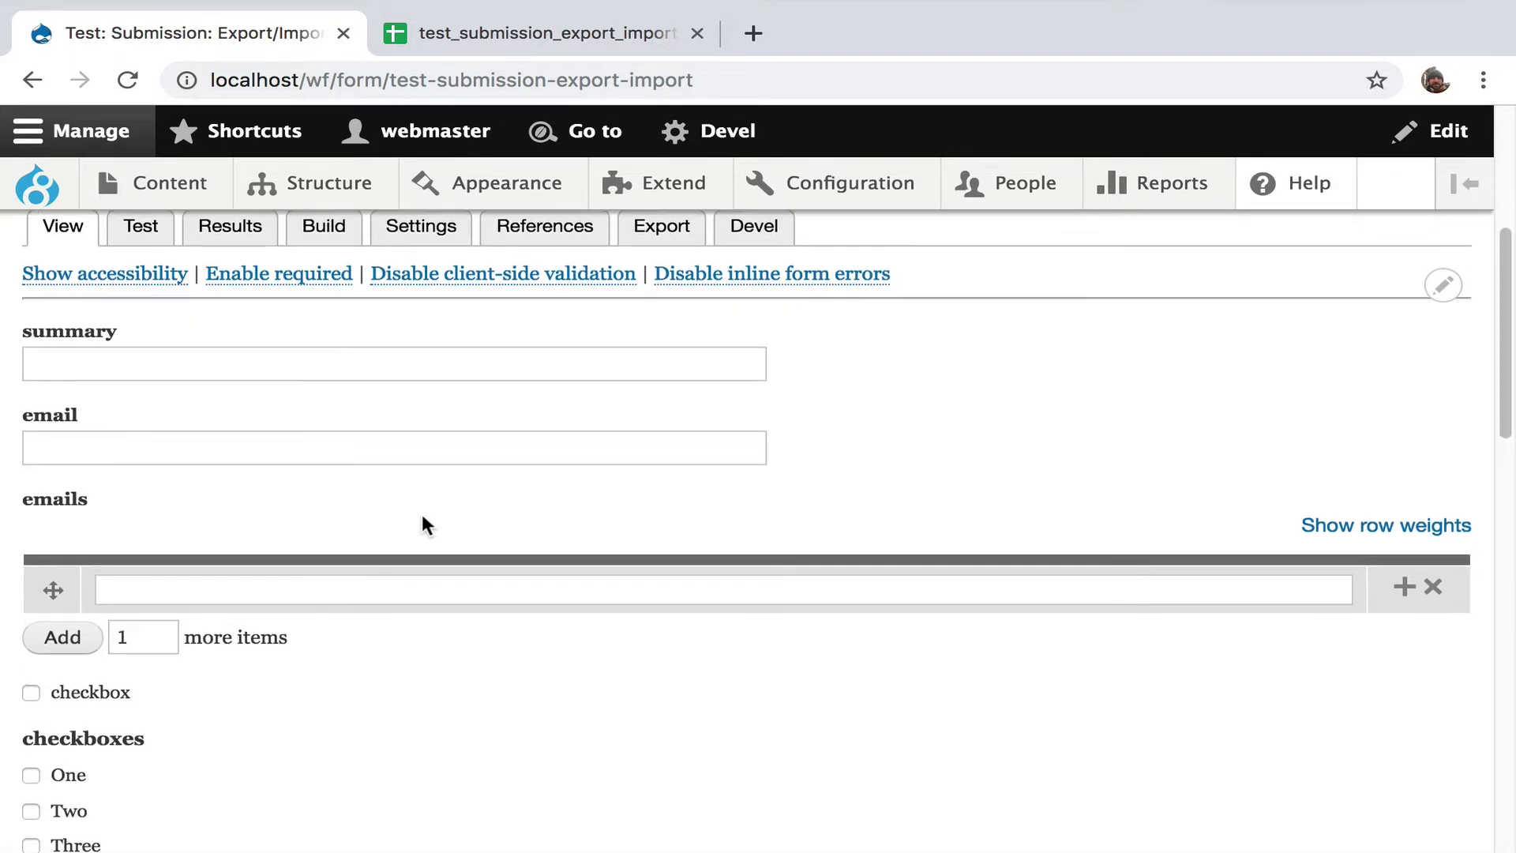
click(350, 440)
click(508, 590)
click(713, 679)
scroll(617, 665, down, 4)
scroll(360, 571, down, 10)
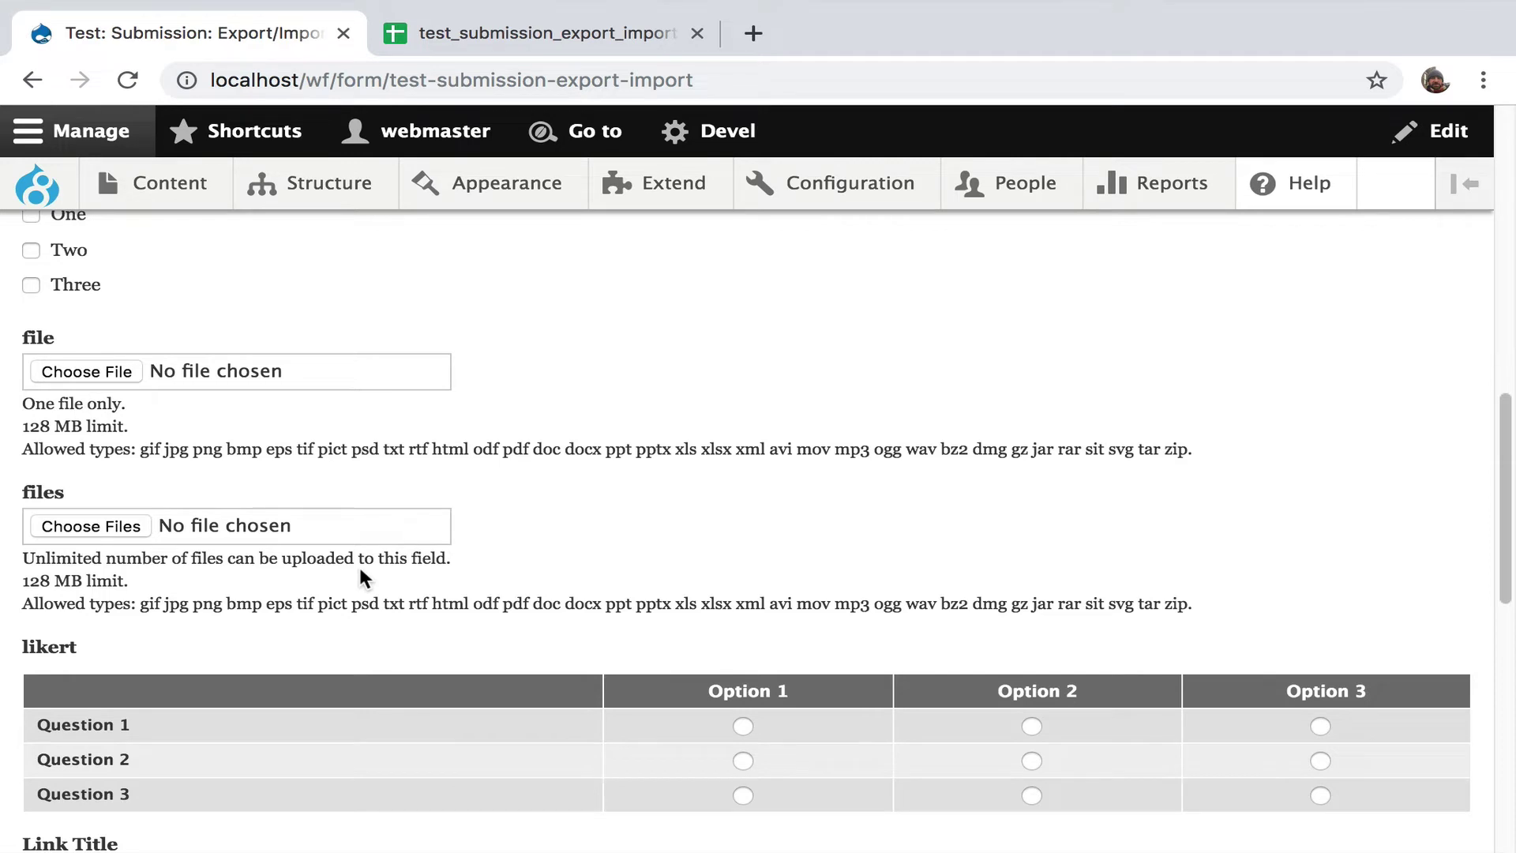
scroll(360, 579, down, 13)
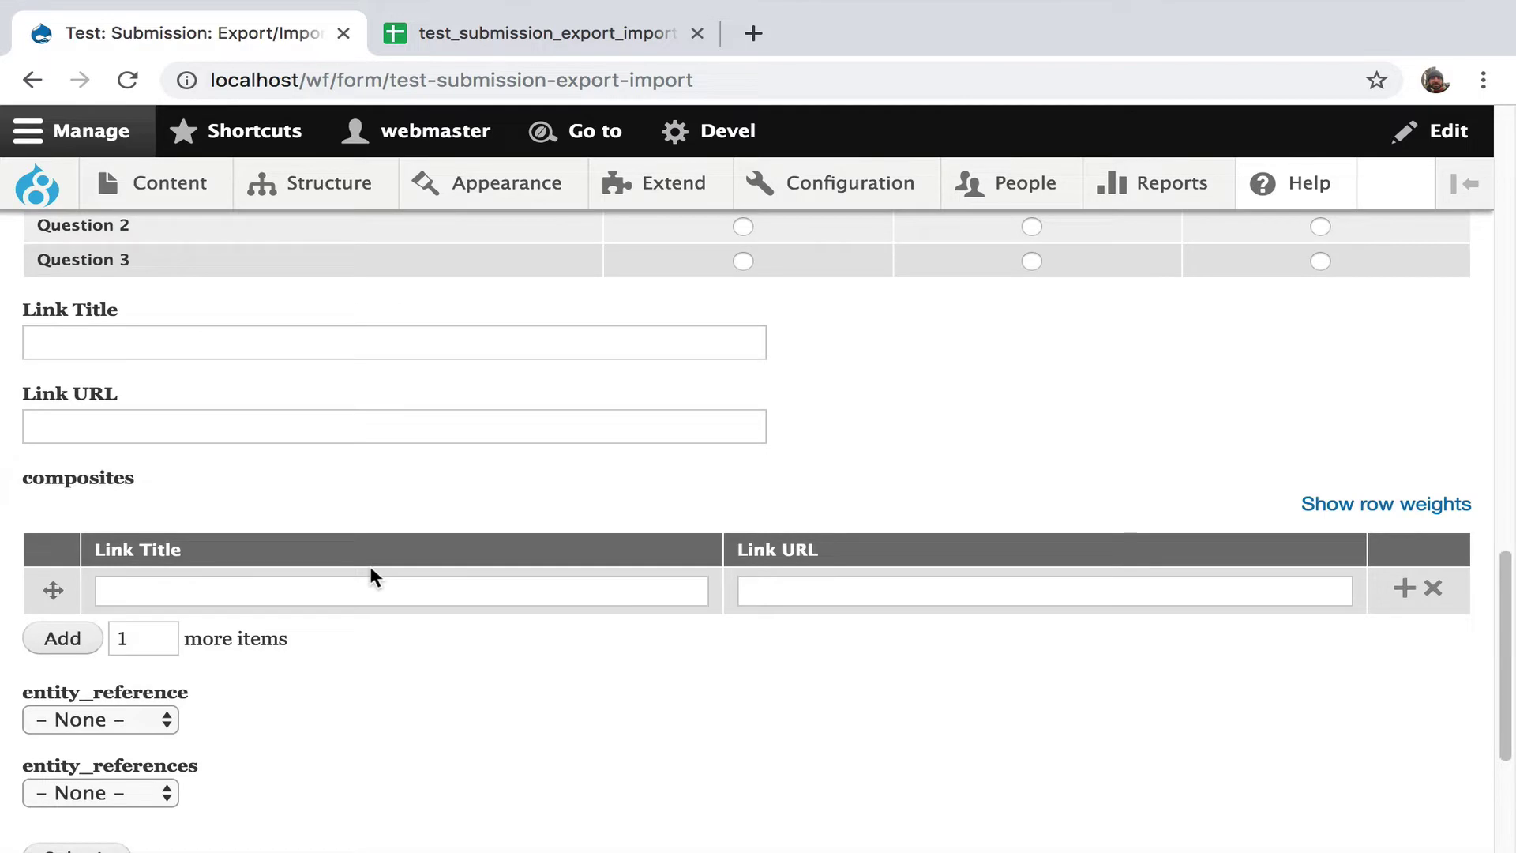
scroll(370, 565, down, 3)
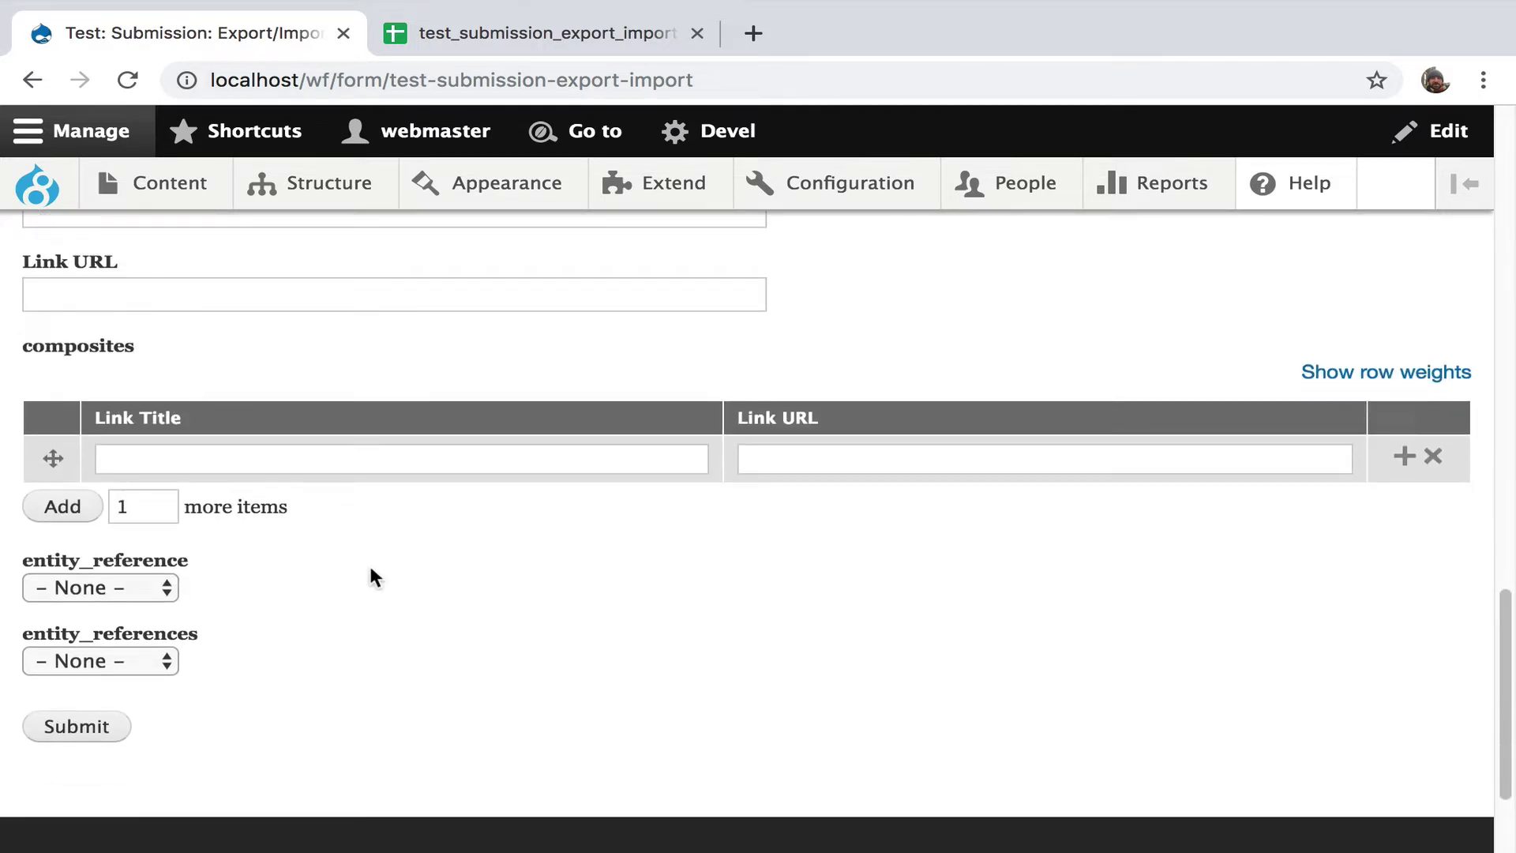
scroll(369, 562, up, 20)
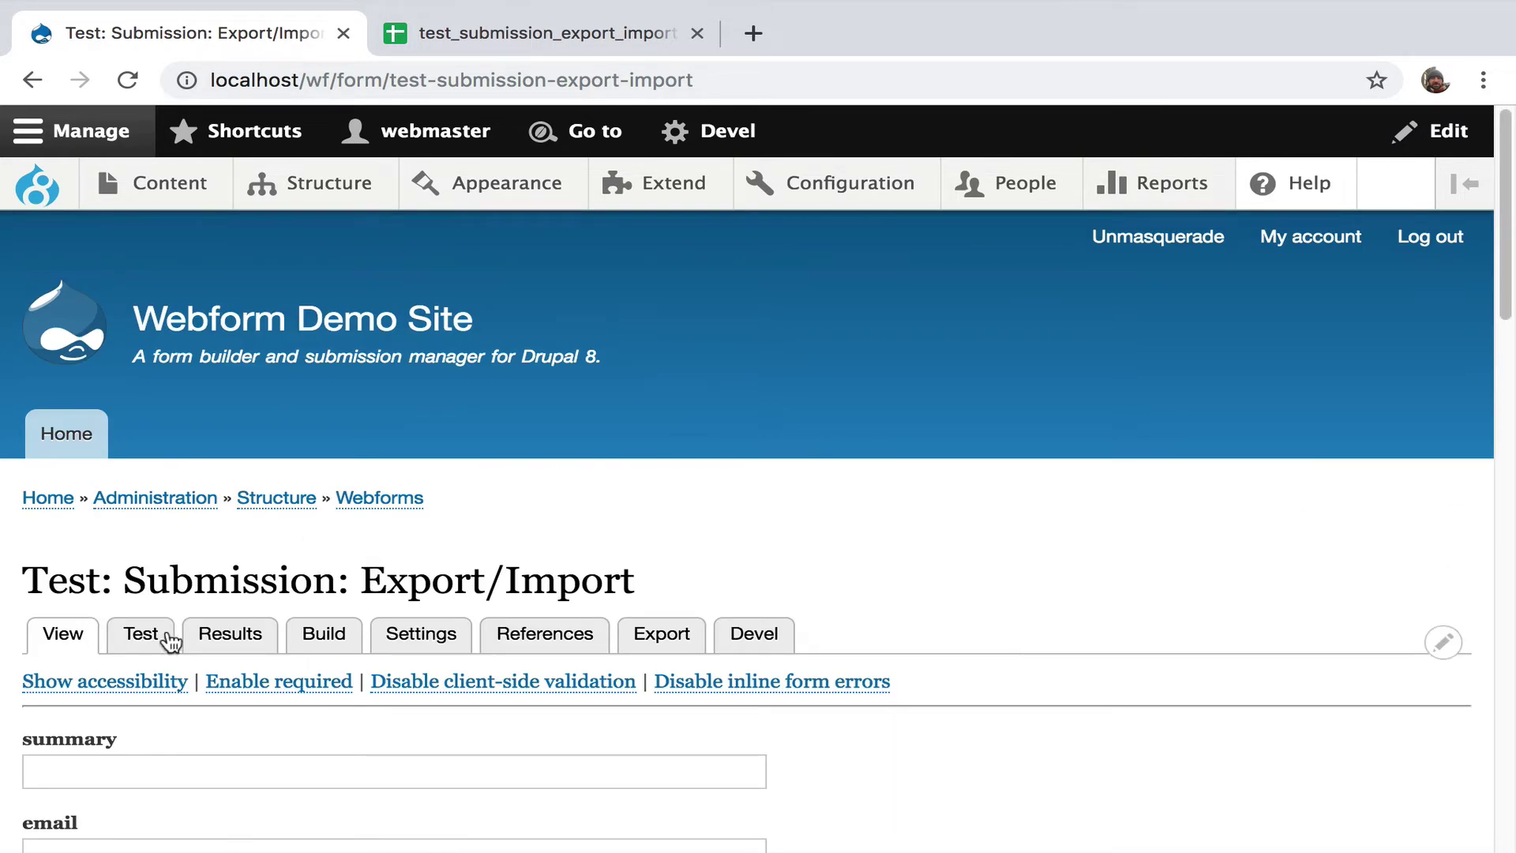
- Generate 10 test submissions for the Test: Submission: Export/Import webform and check the submissions list
click(152, 636)
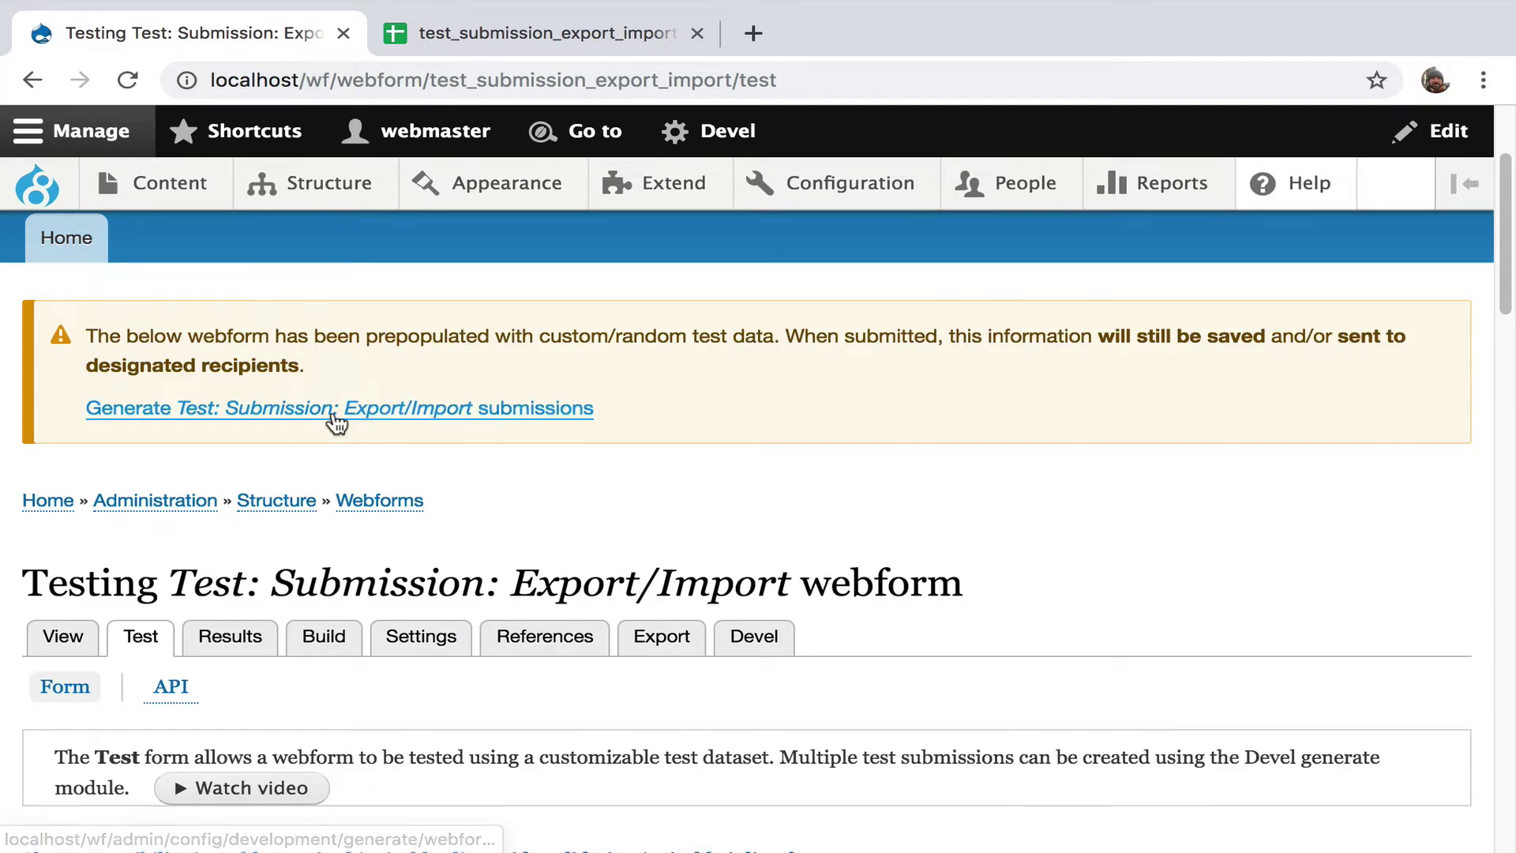
click(336, 421)
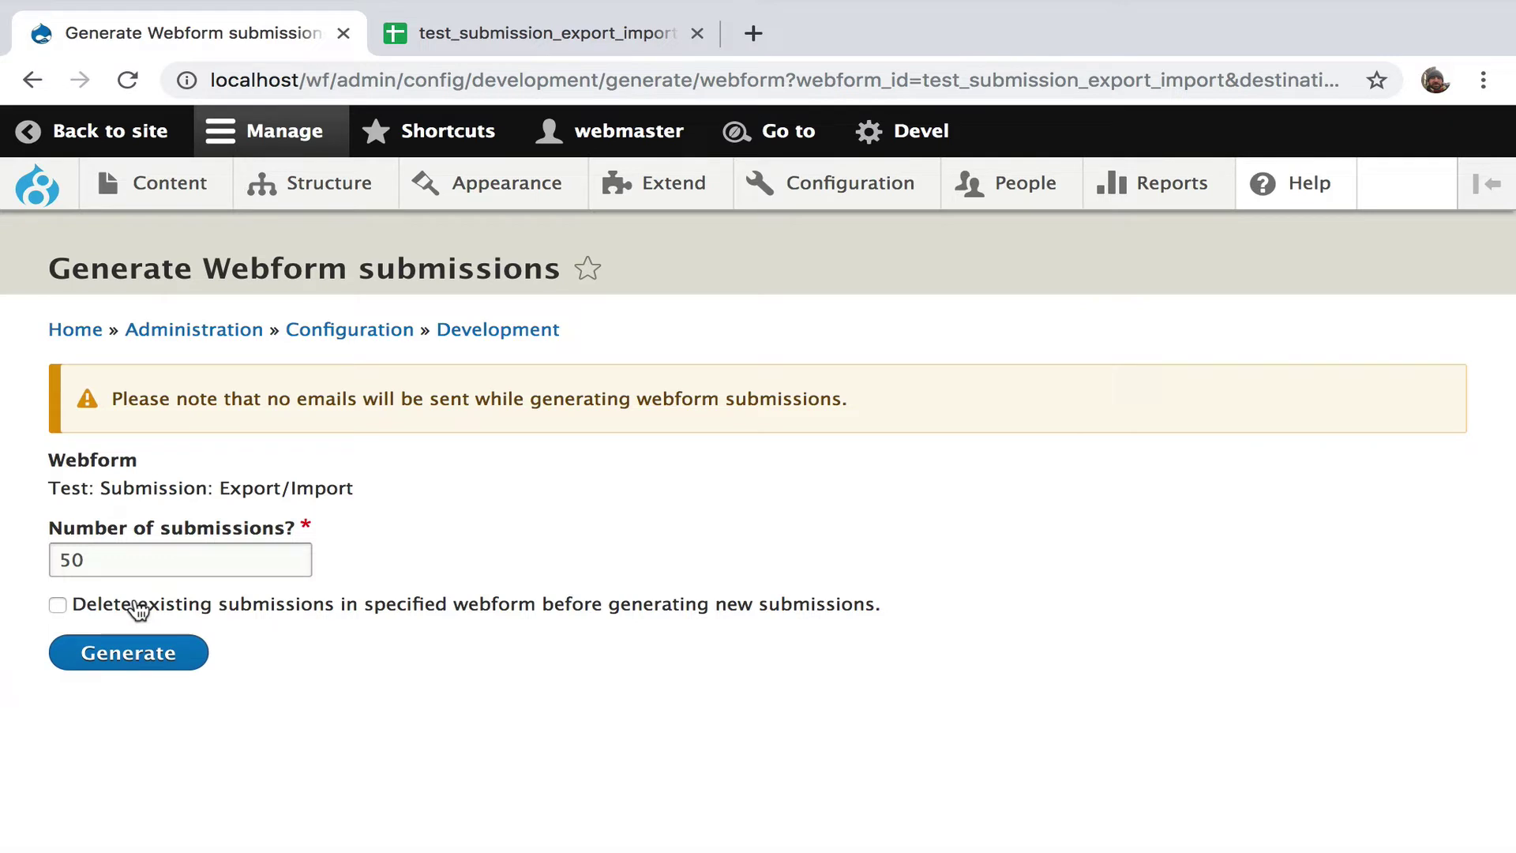
click(7, 556)
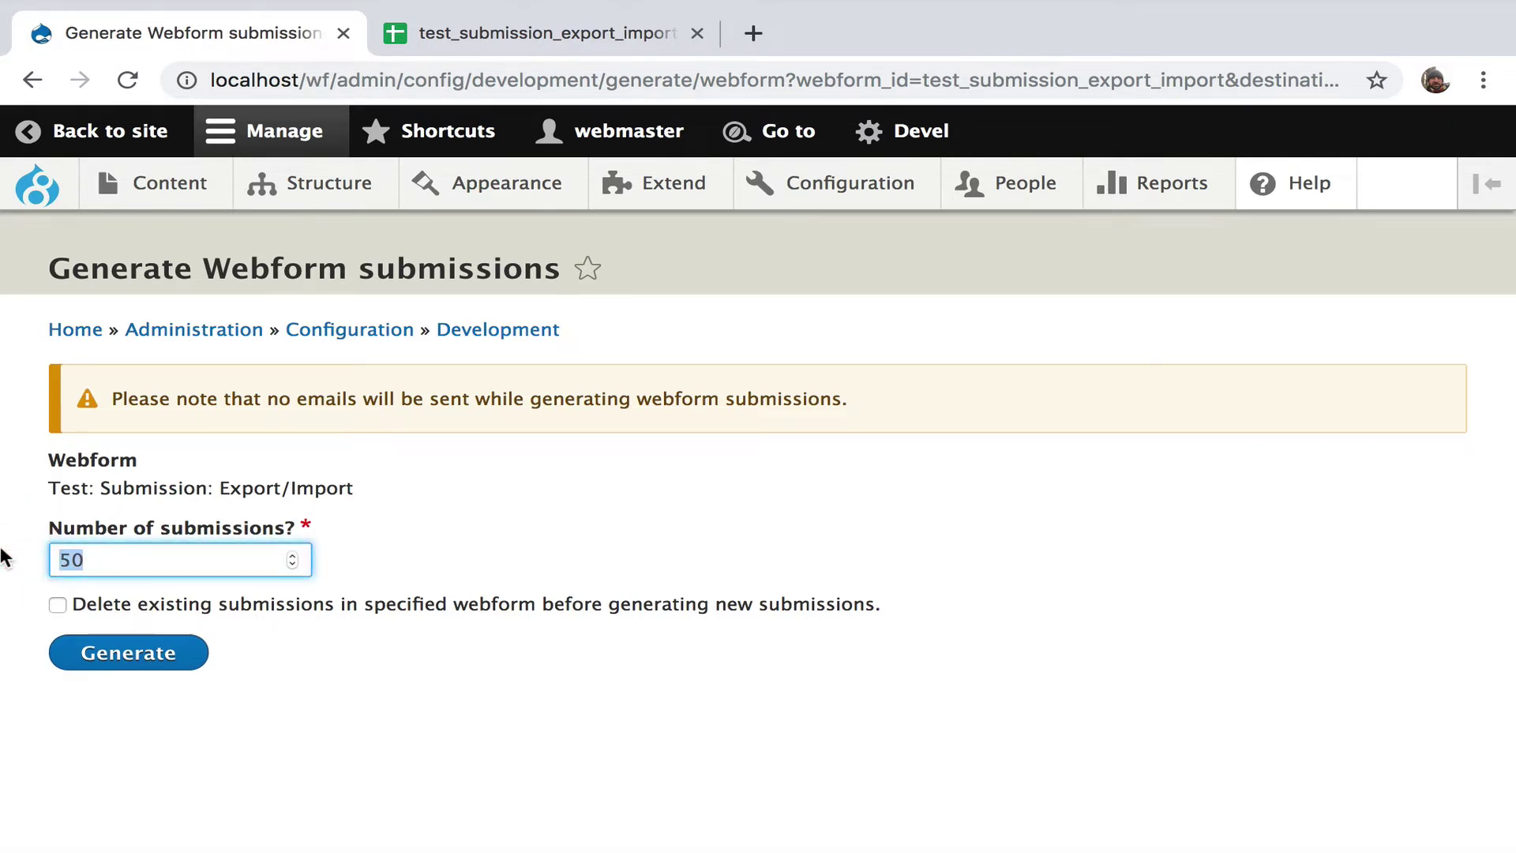
text(10)
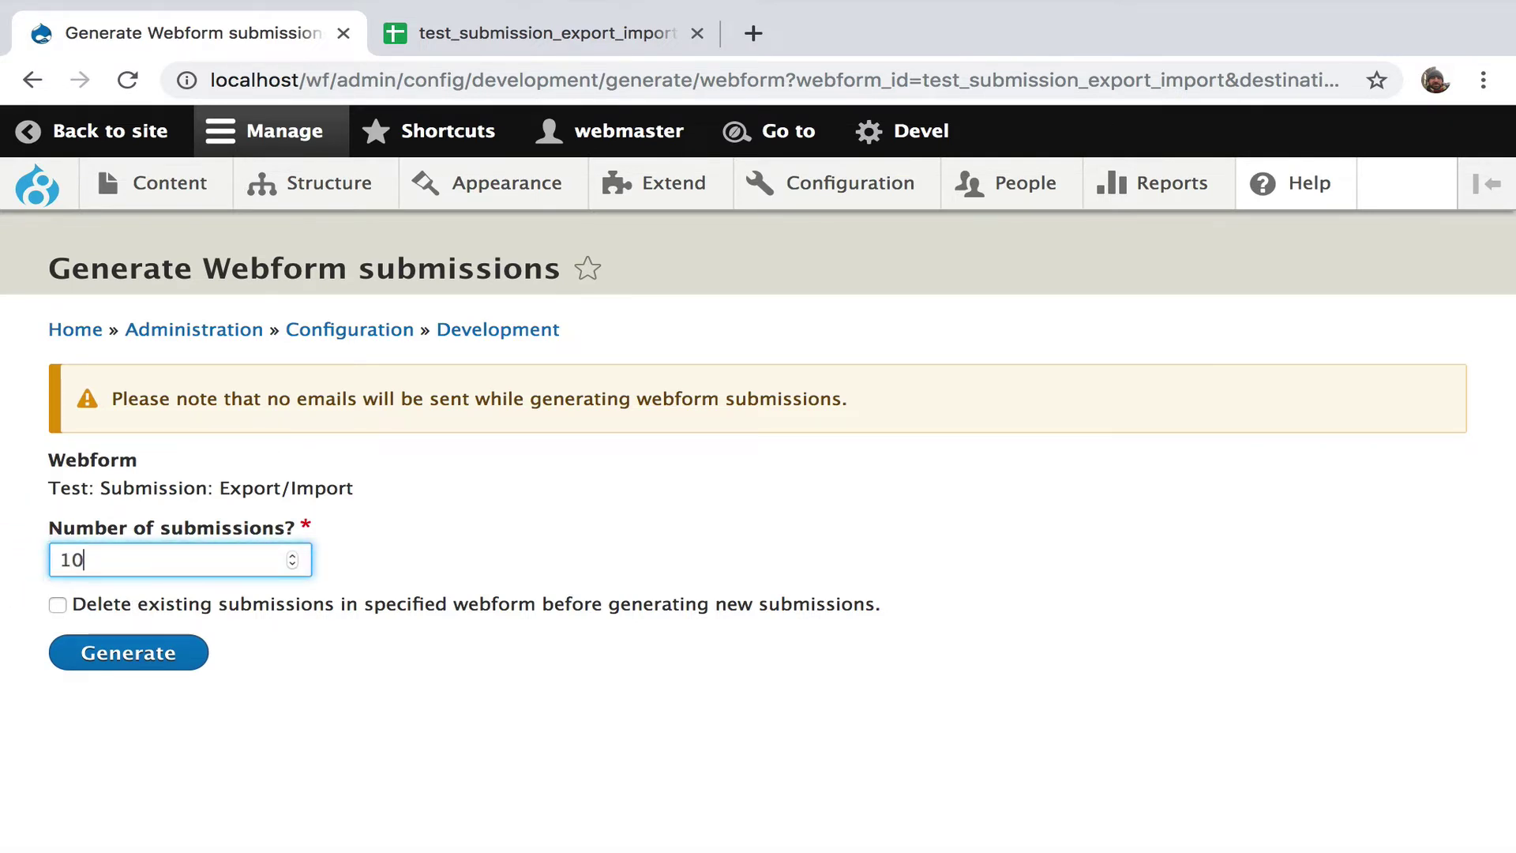
click(115, 664)
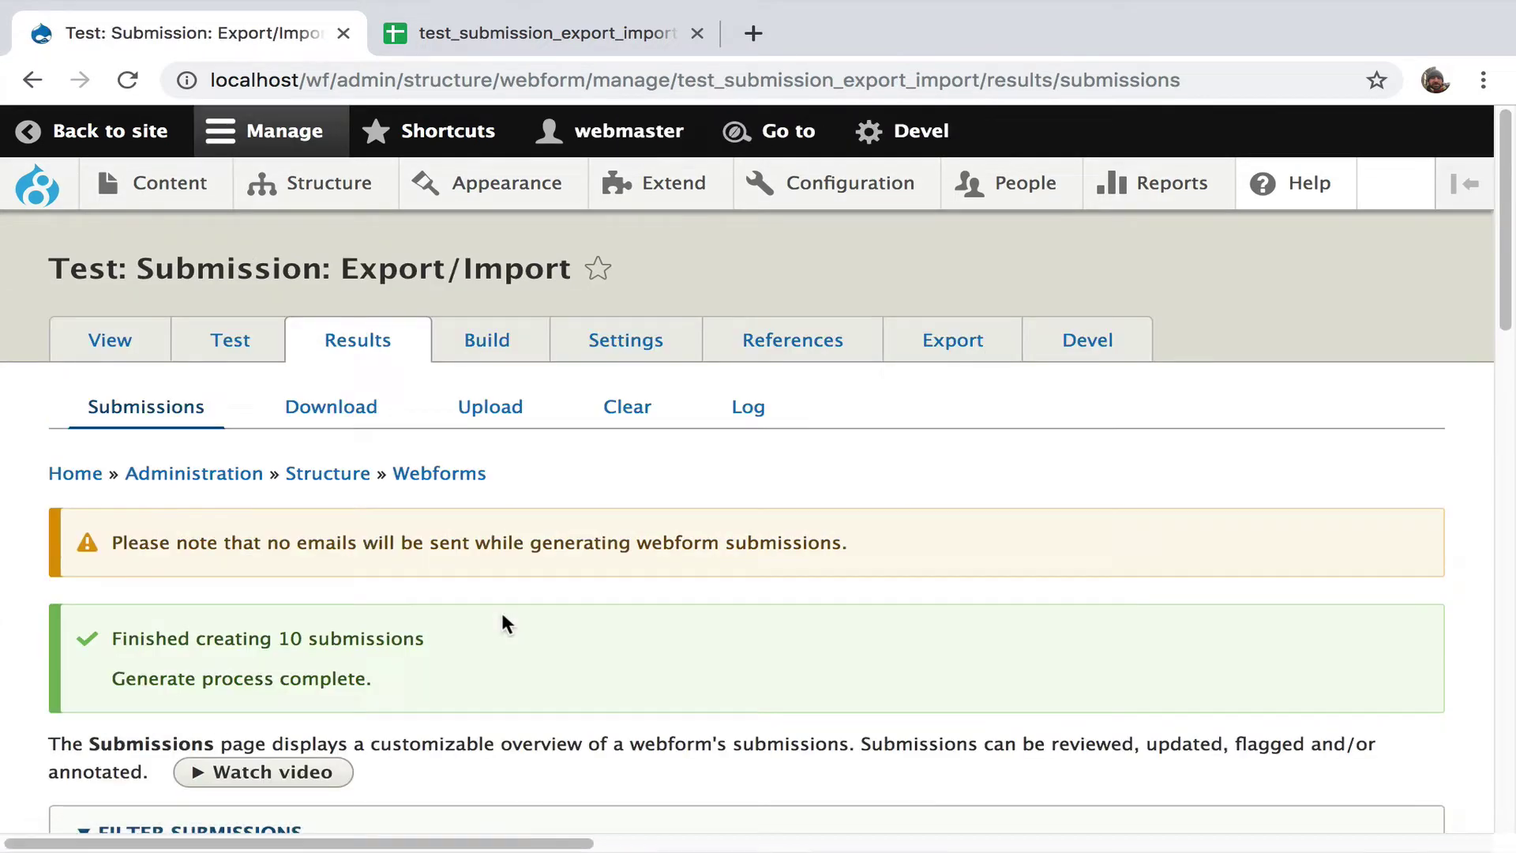
scroll(334, 637, down, 10)
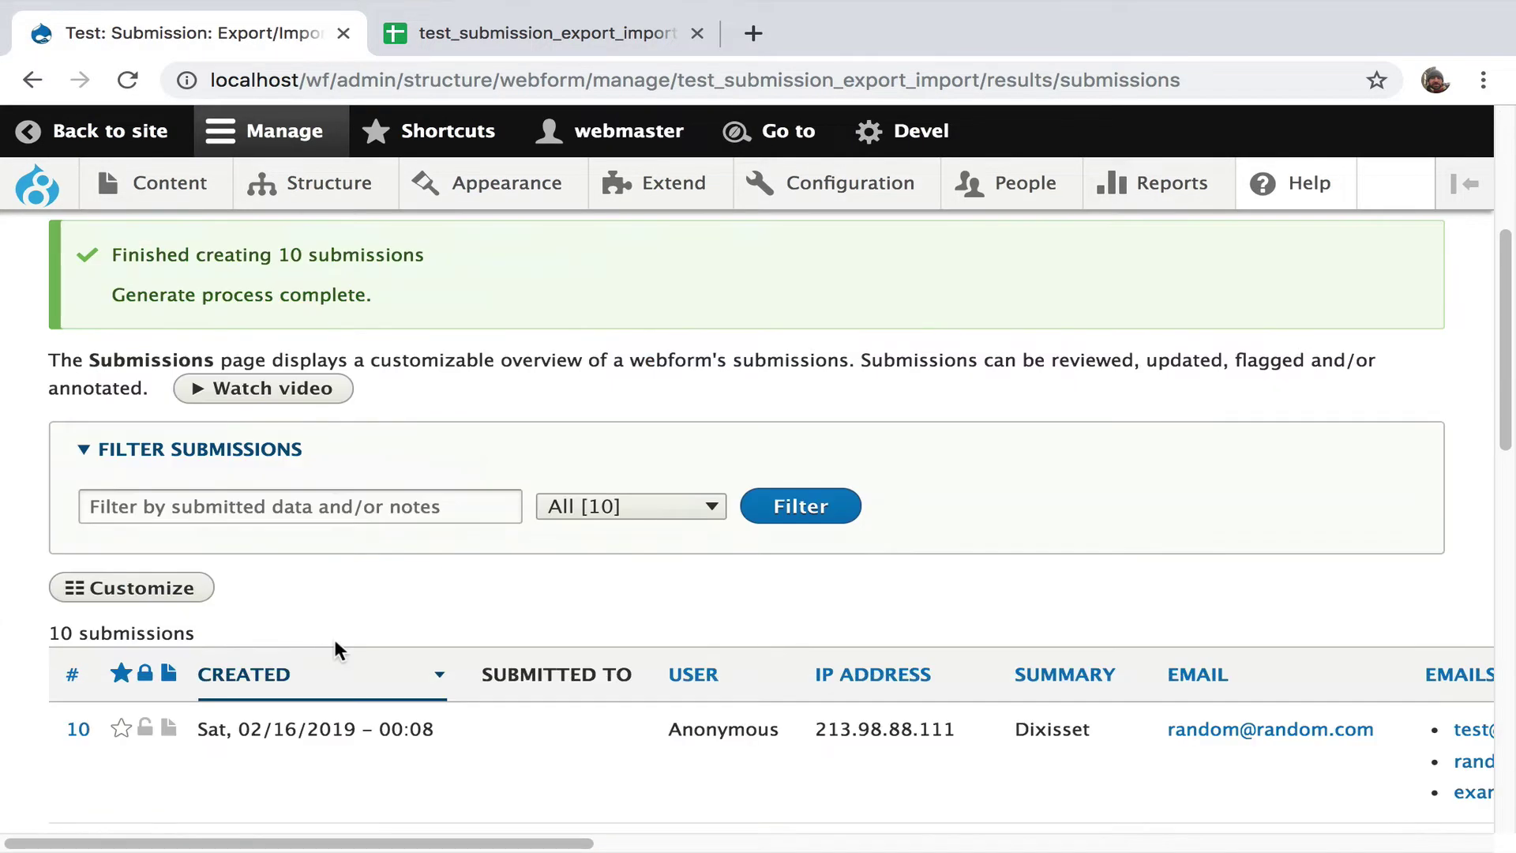
scroll(333, 637, up, 10)
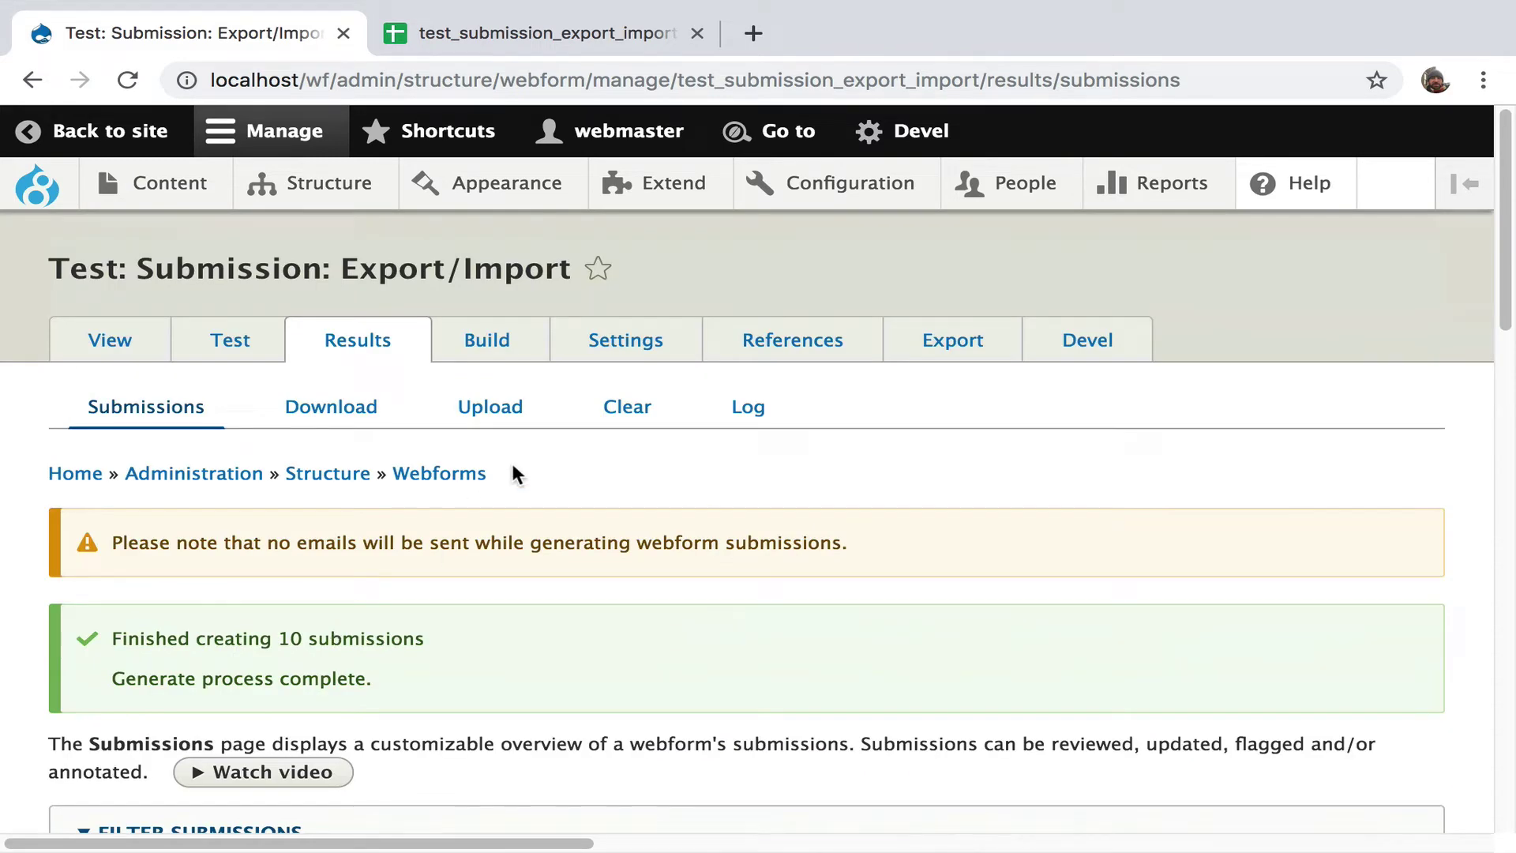
- Set the results export format to CSV download and turn off UUIDs for all entity references
click(335, 409)
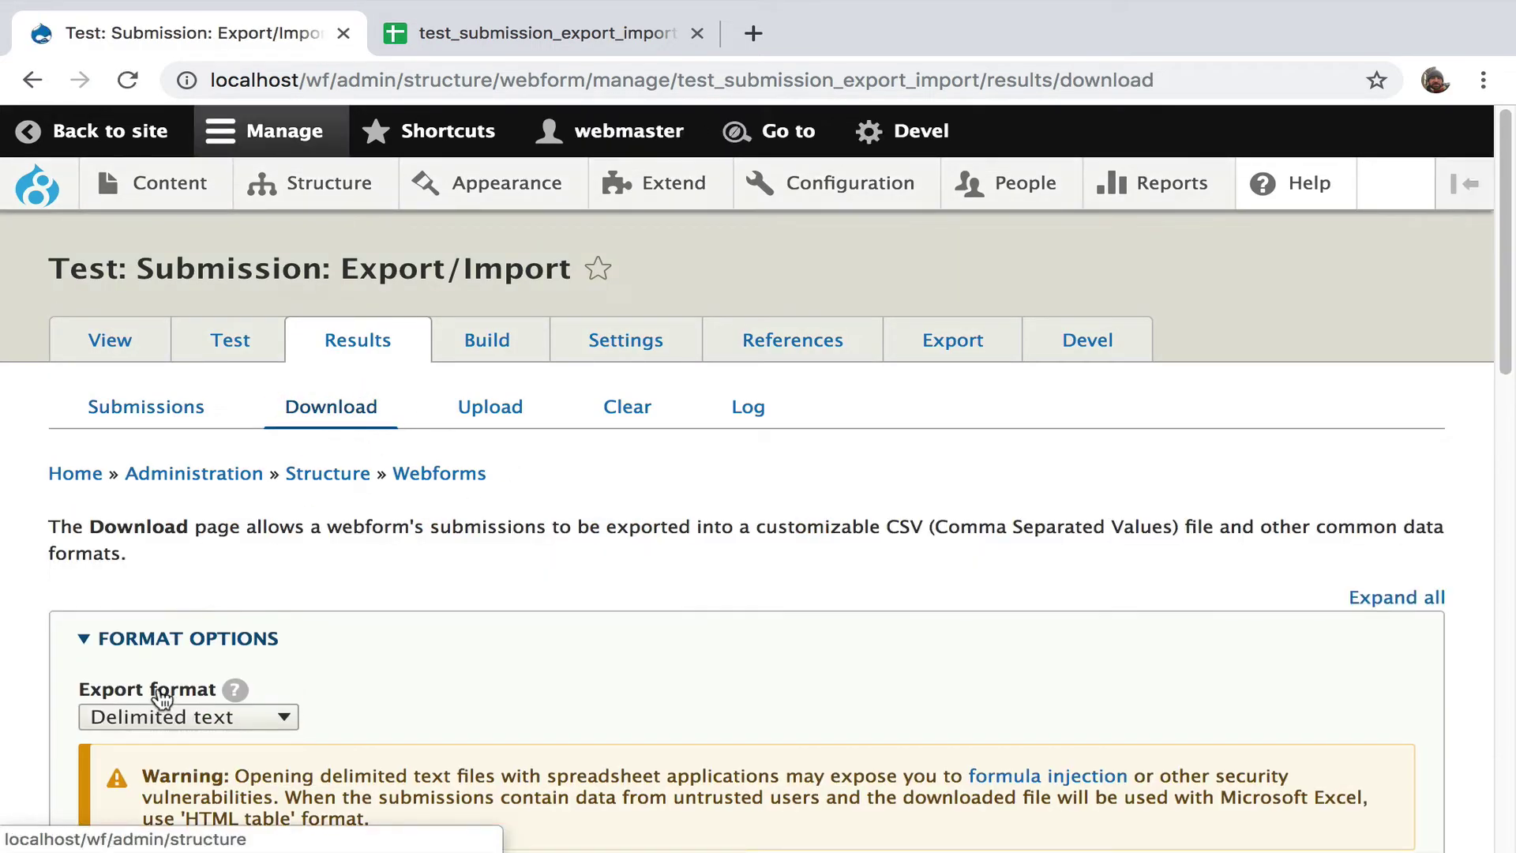
click(155, 718)
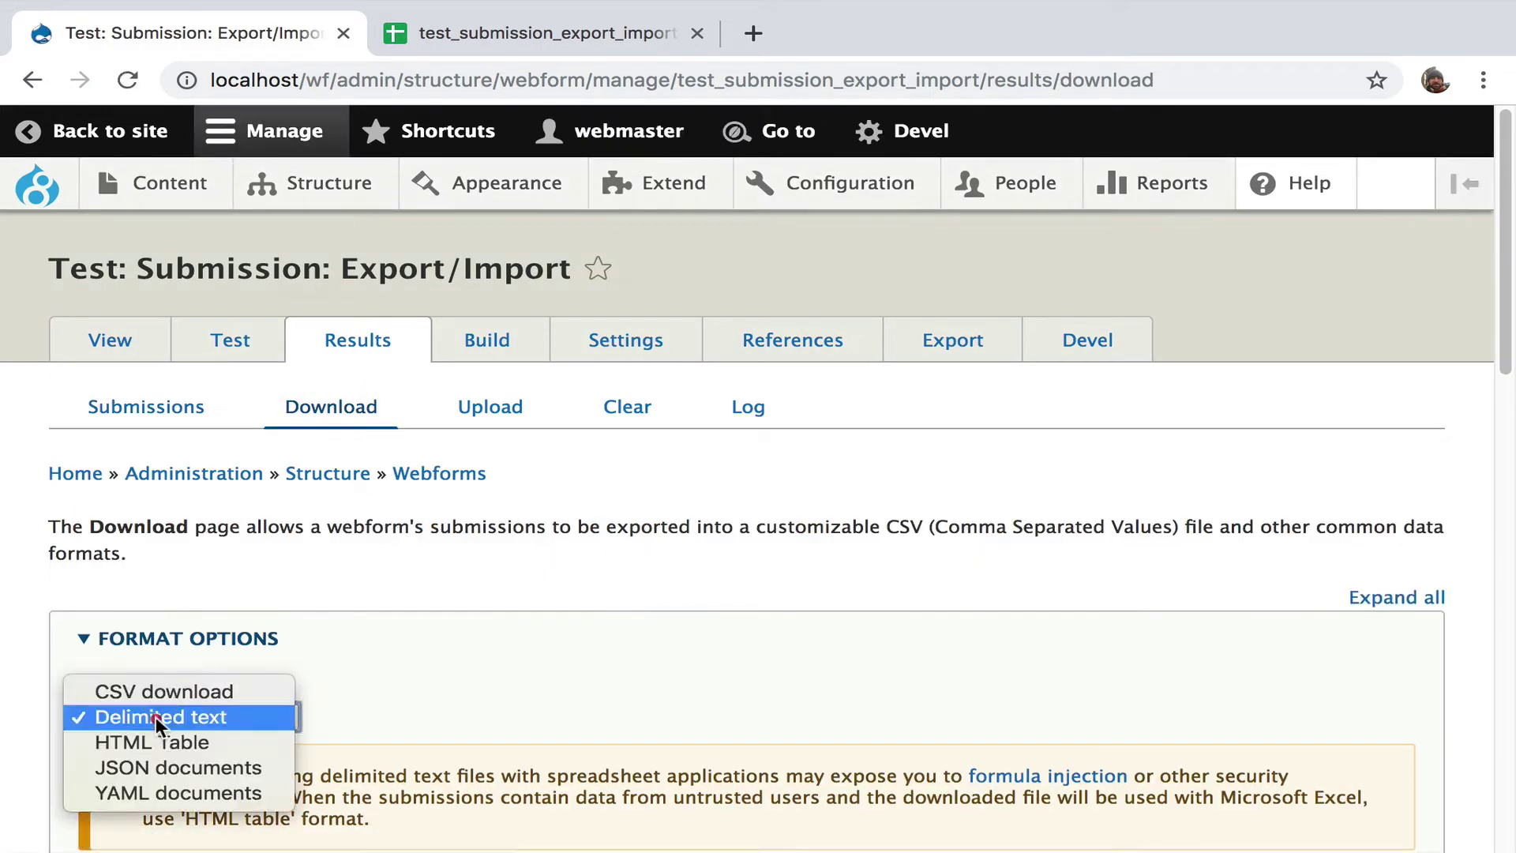
click(201, 688)
scroll(334, 608, down, 5)
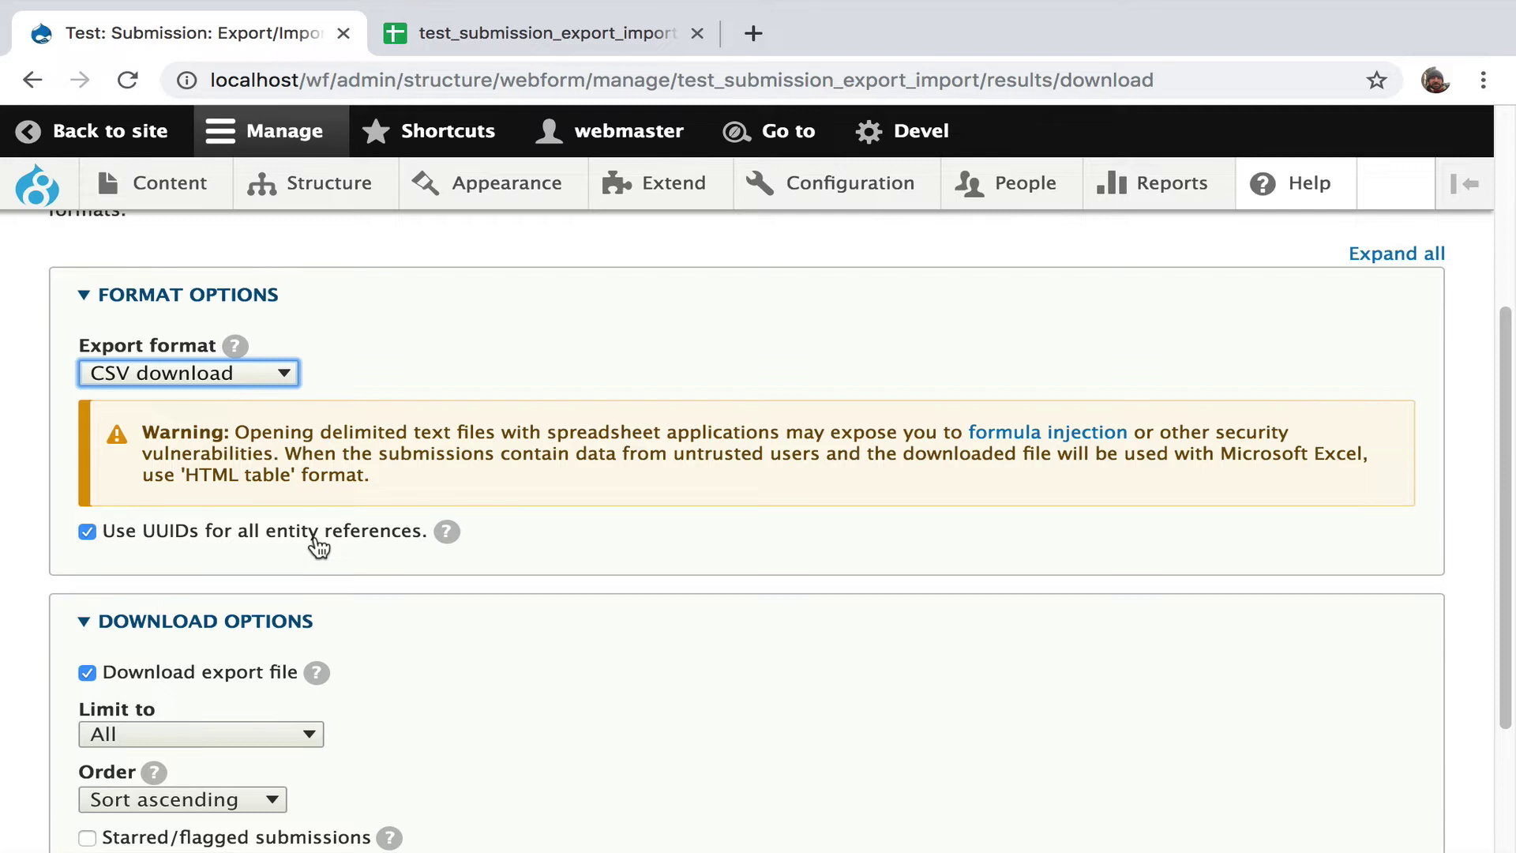
click(319, 544)
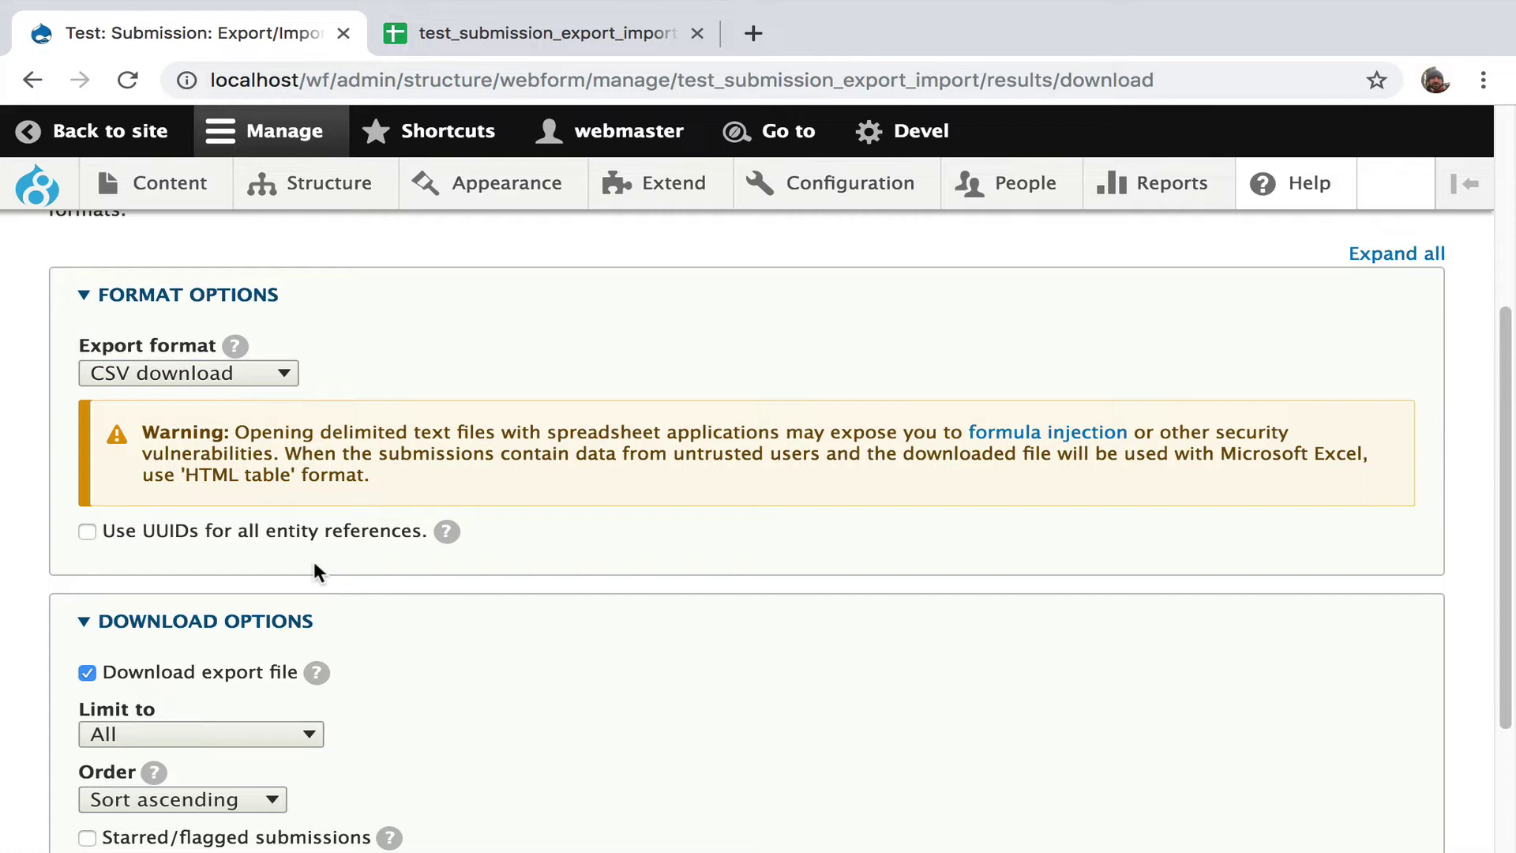
- Turn off downloading the export file and run the export so the CSV opens in the browser
scroll(350, 579, down, 2)
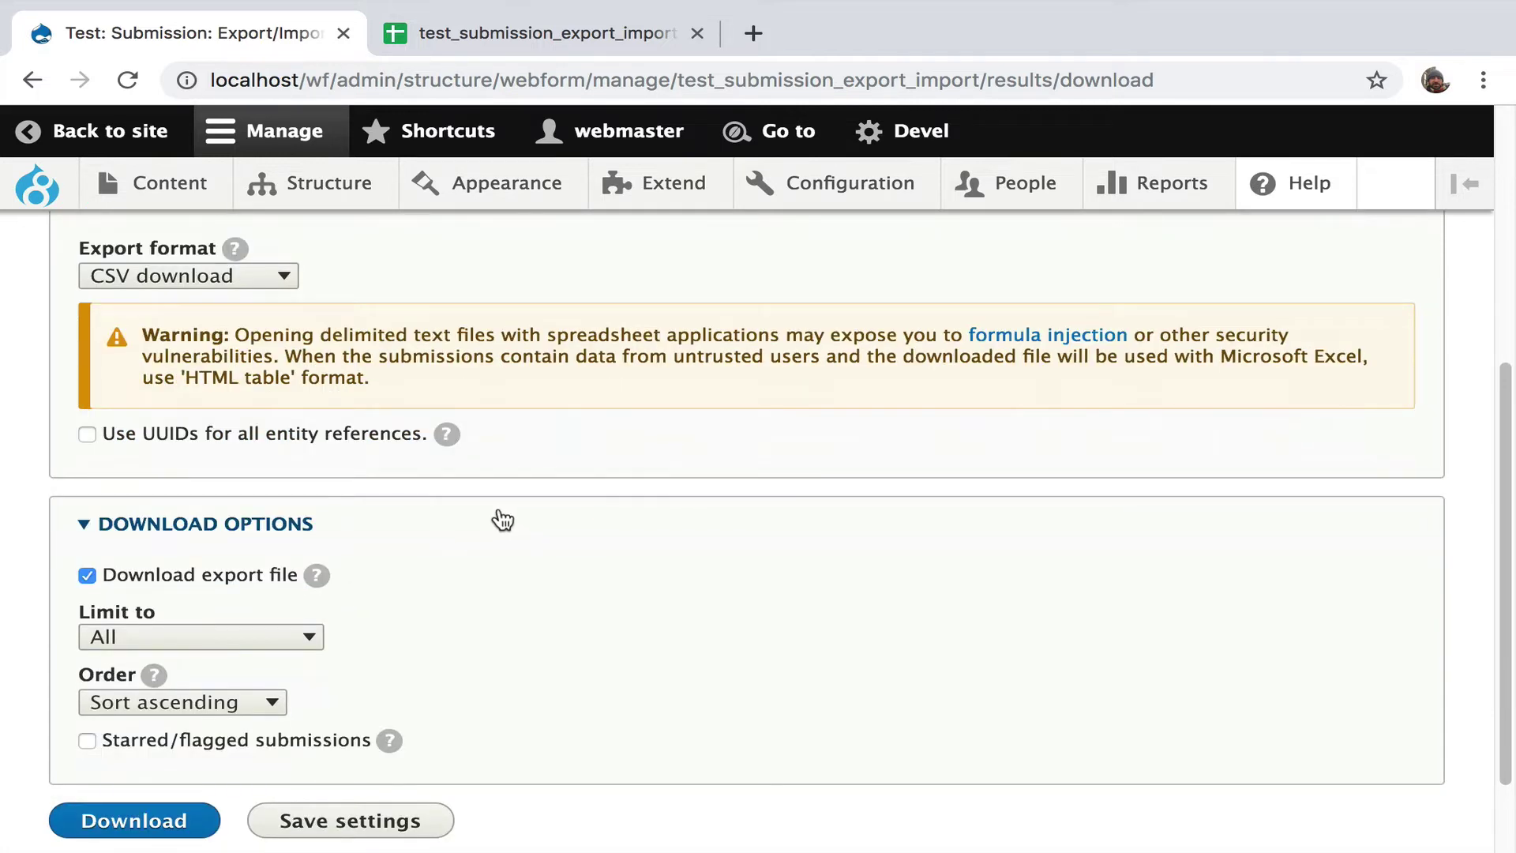
click(249, 578)
scroll(553, 609, down, 1)
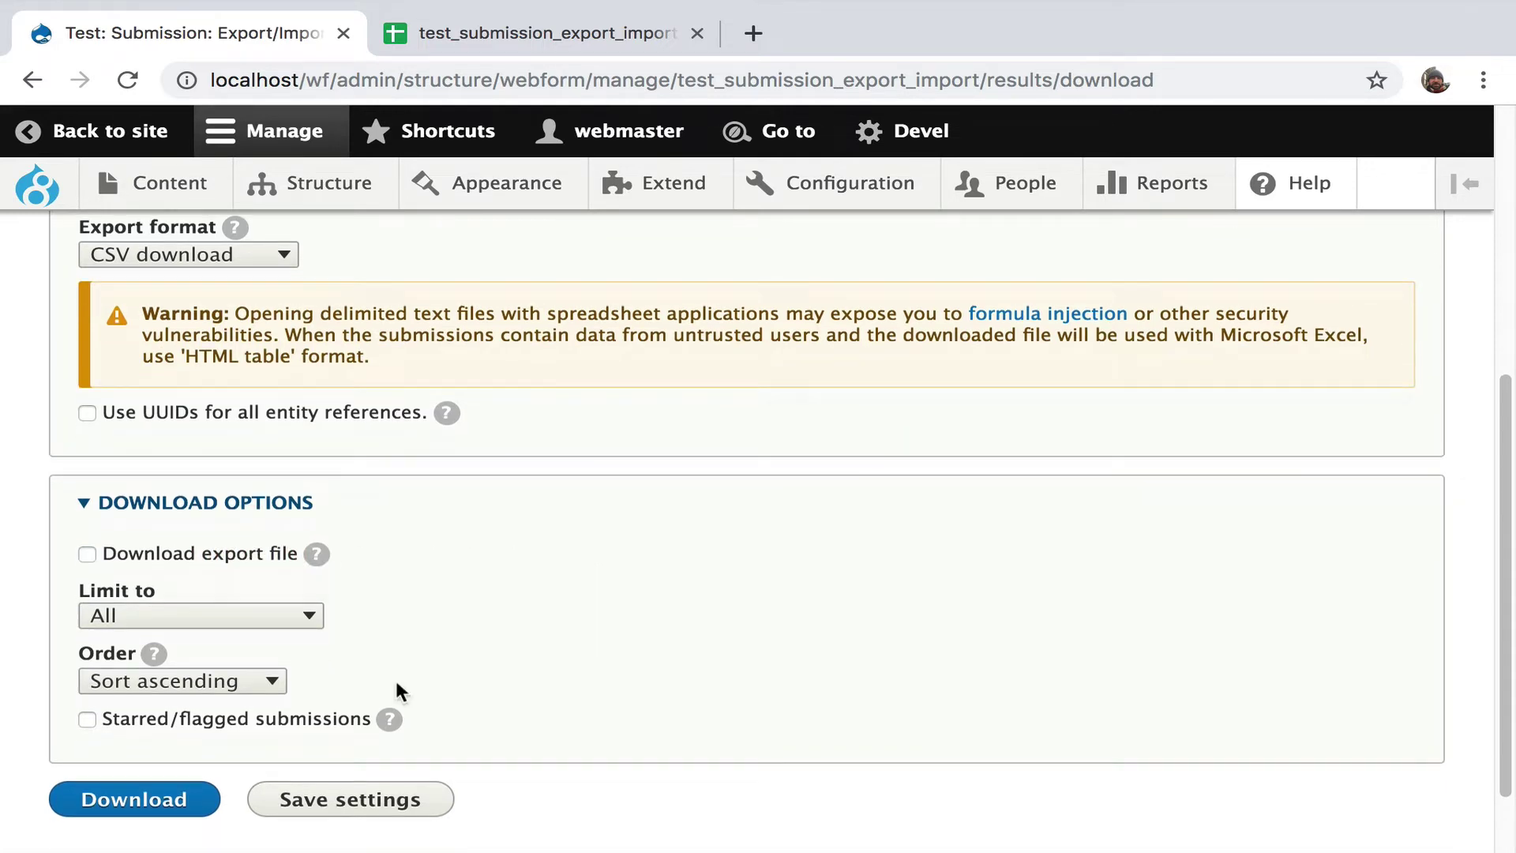
click(194, 797)
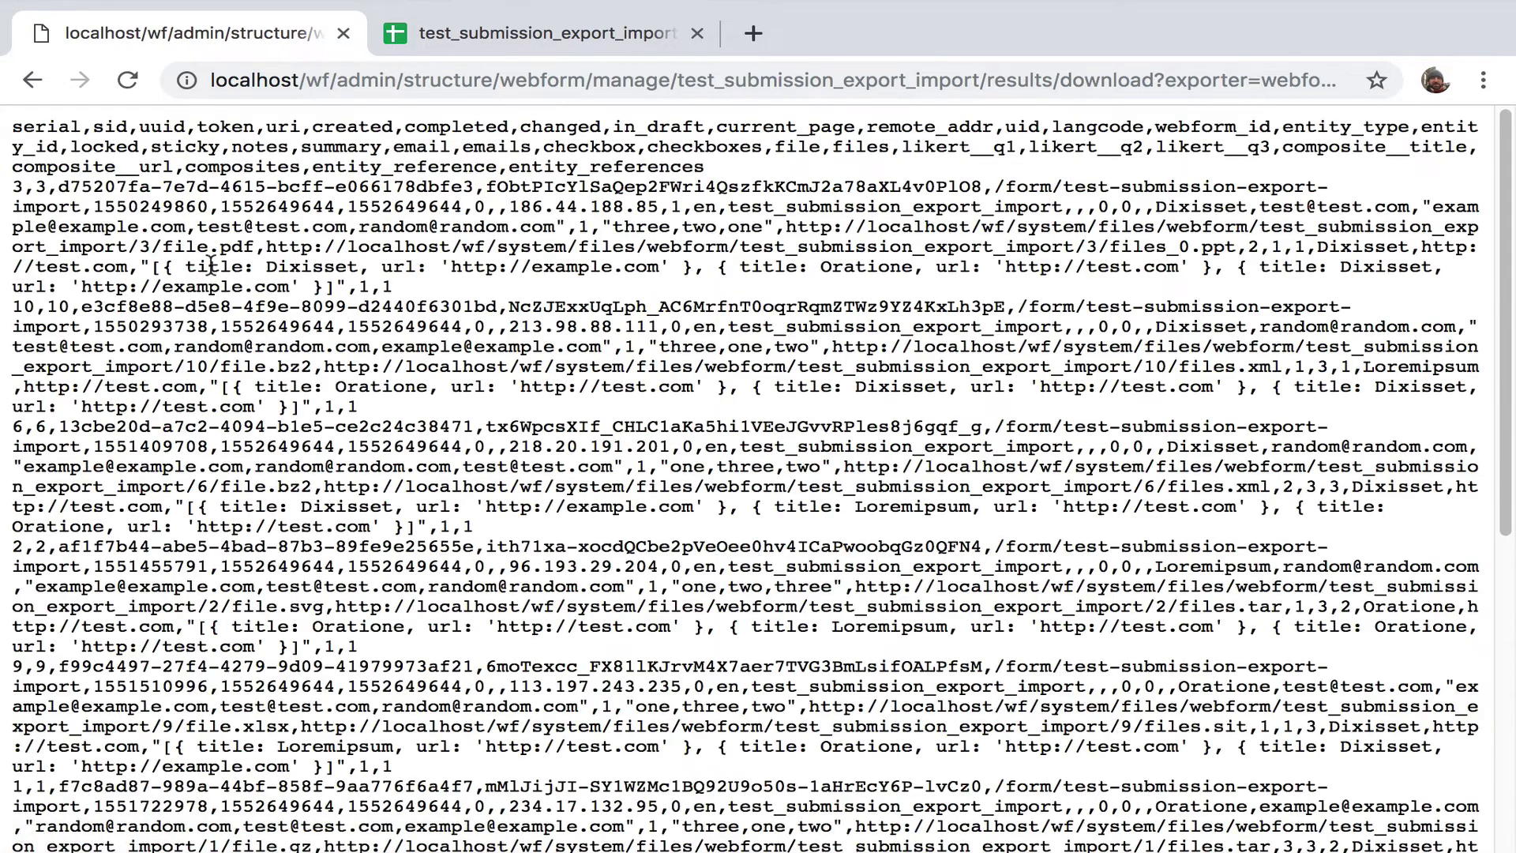
- Examine the exported CSV text, highlighting the composites and entity reference values at the end of one record
drag(83, 130, 785, 629)
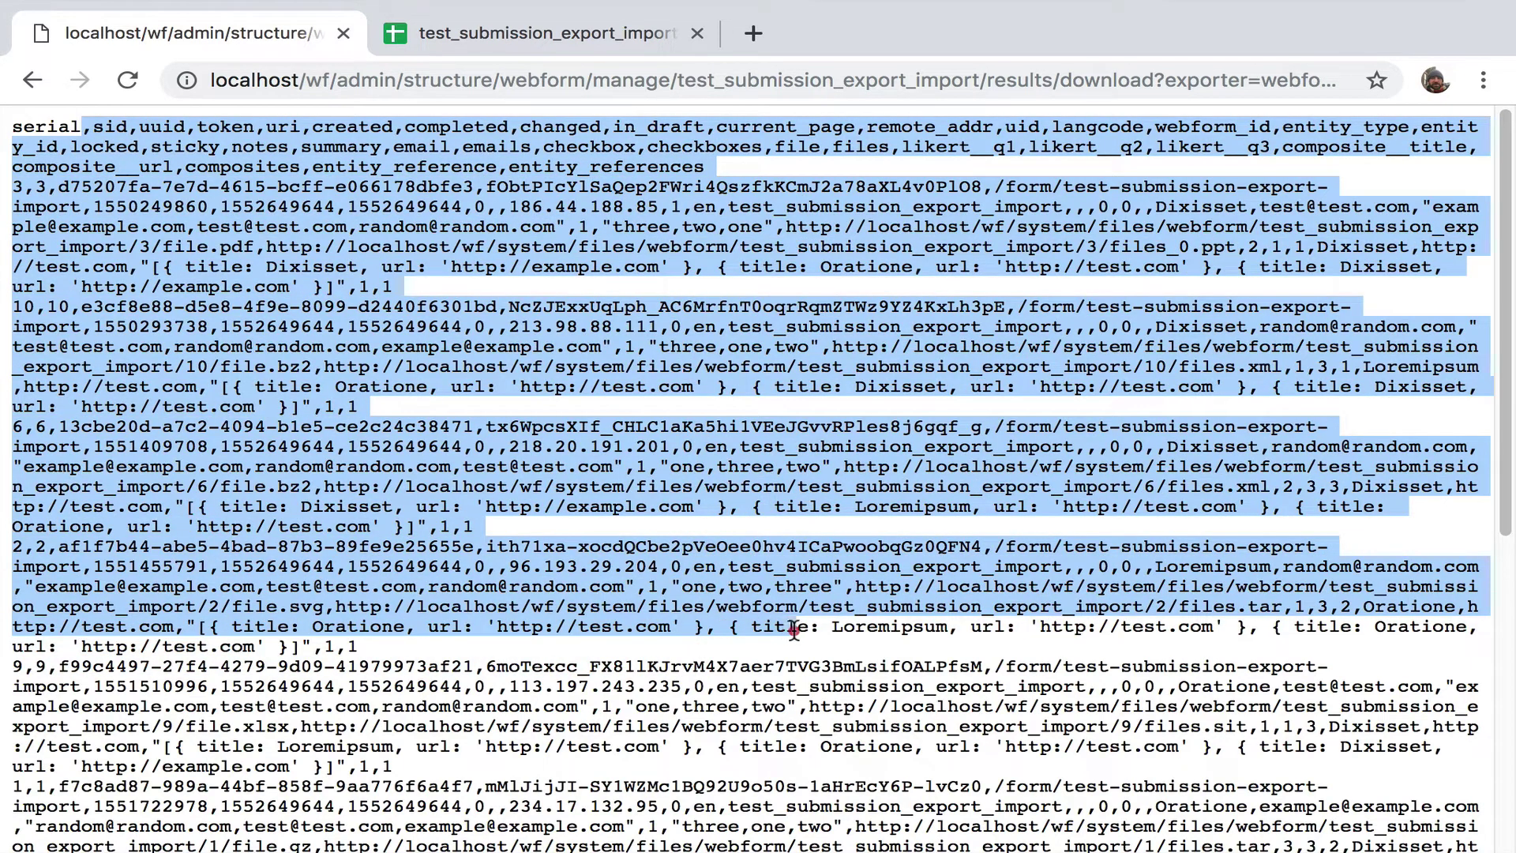
click(281, 646)
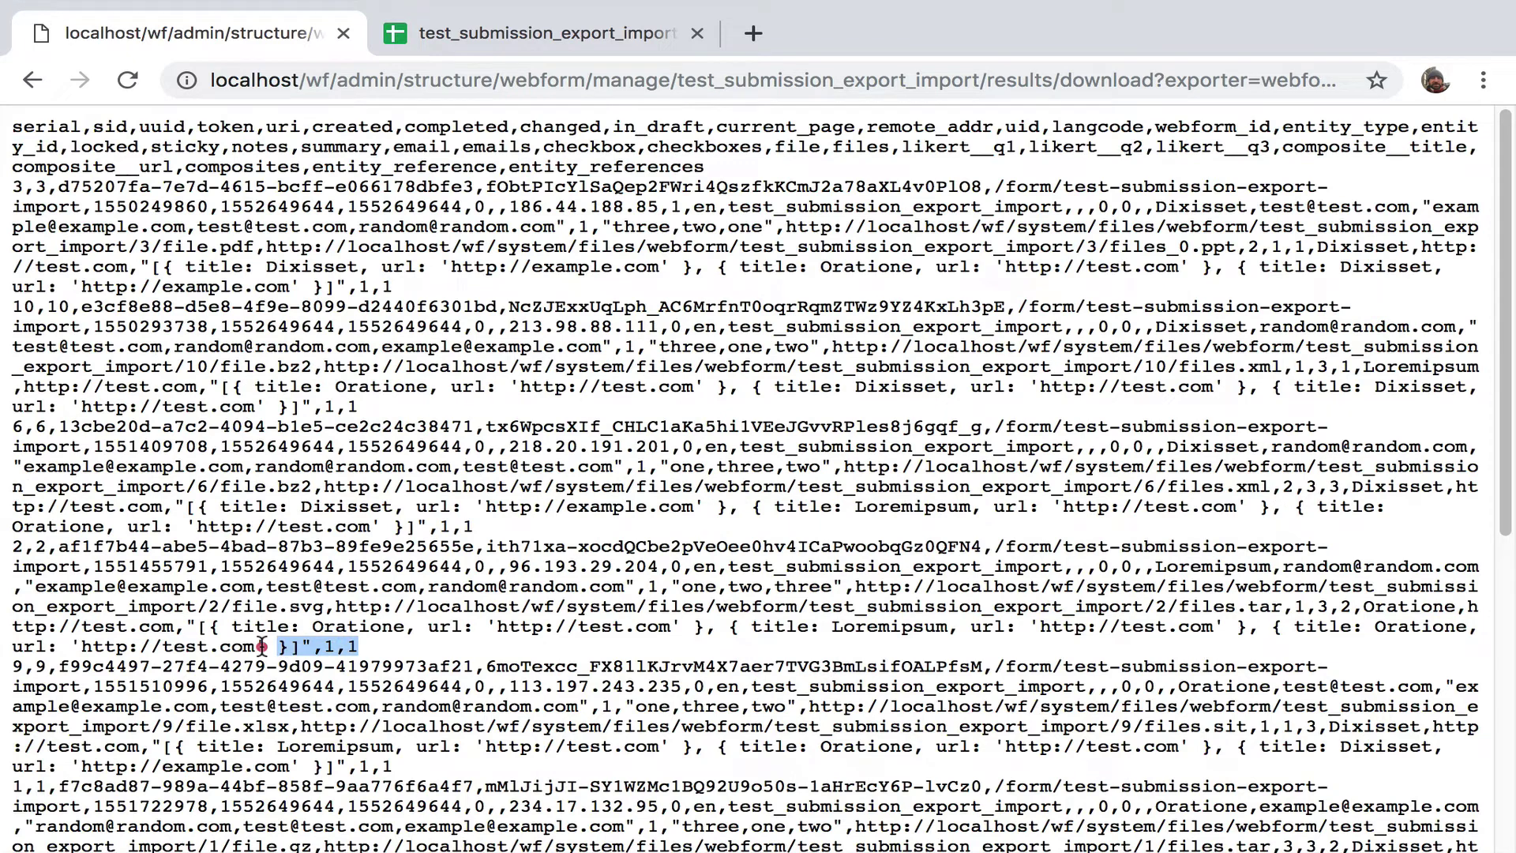
drag(358, 645, 187, 627)
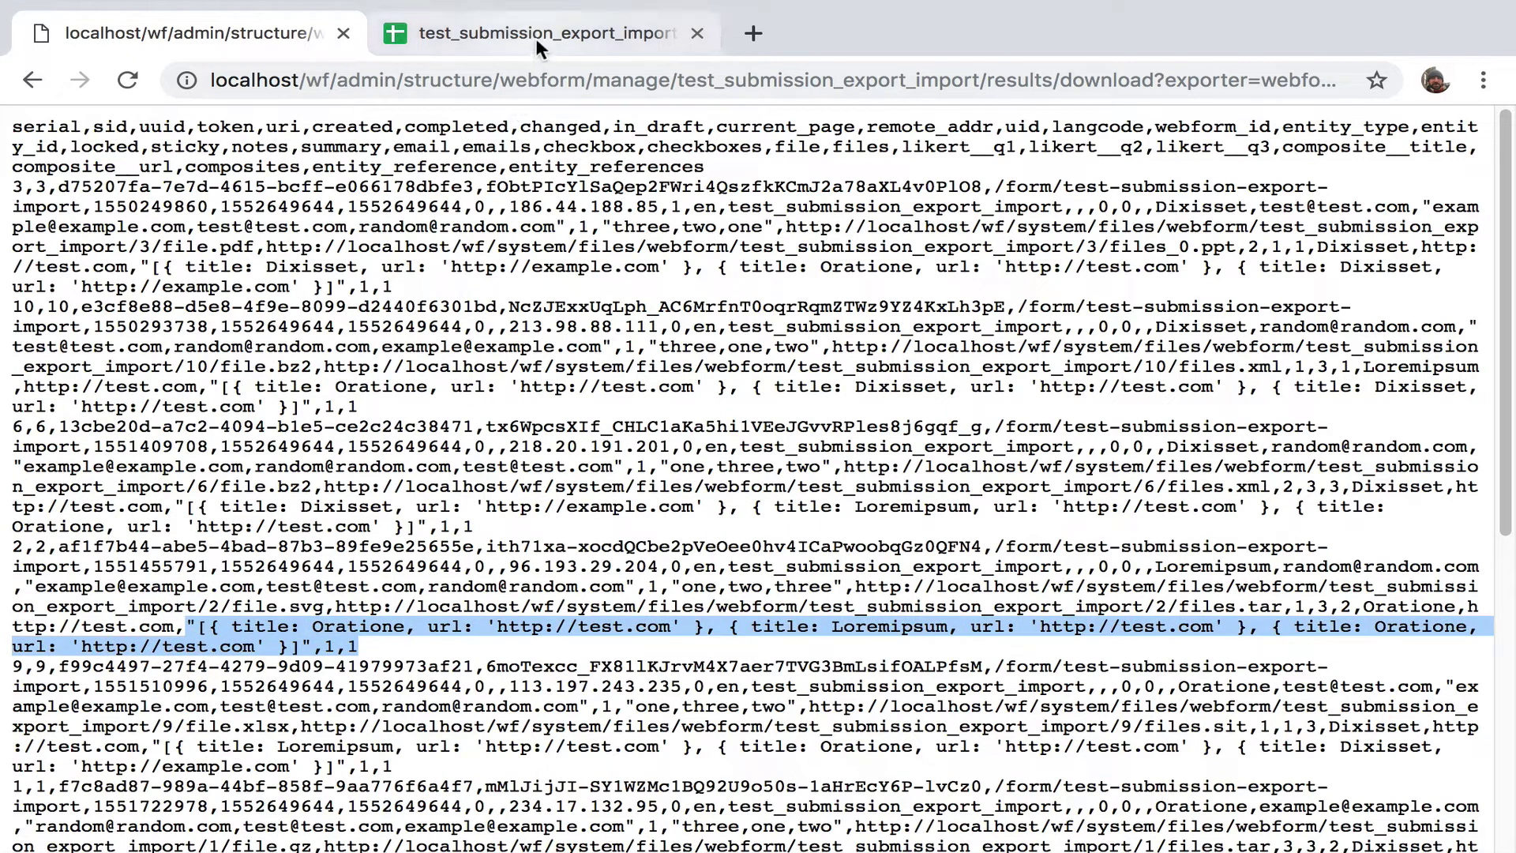
- Switch to the test_submission_export_import Google Sheet and examine how the emails, checkboxes, file and files columns are formatted
click(490, 47)
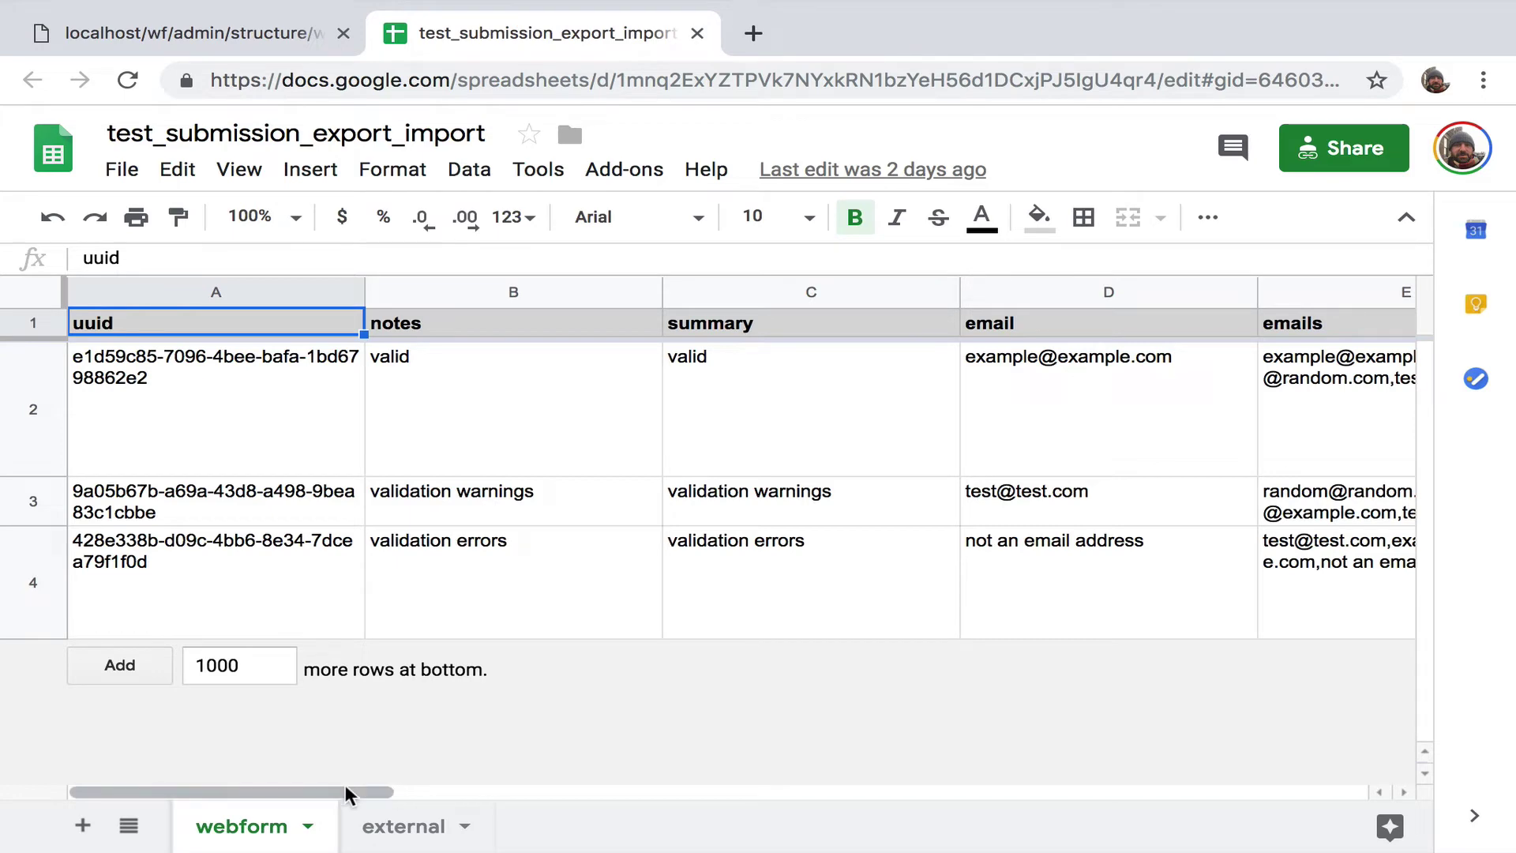
drag(339, 790, 572, 789)
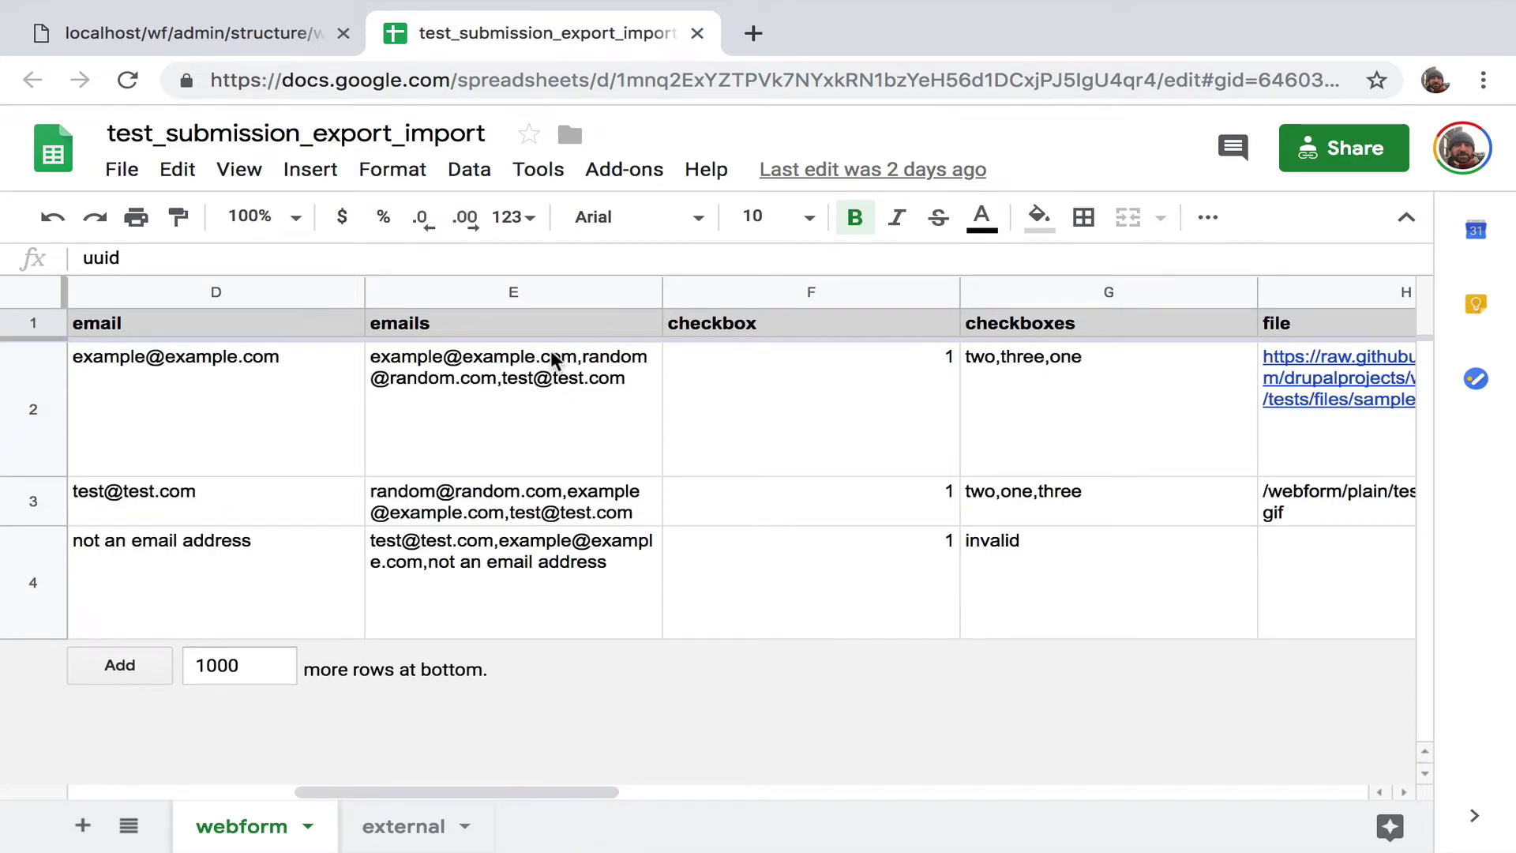
click(505, 403)
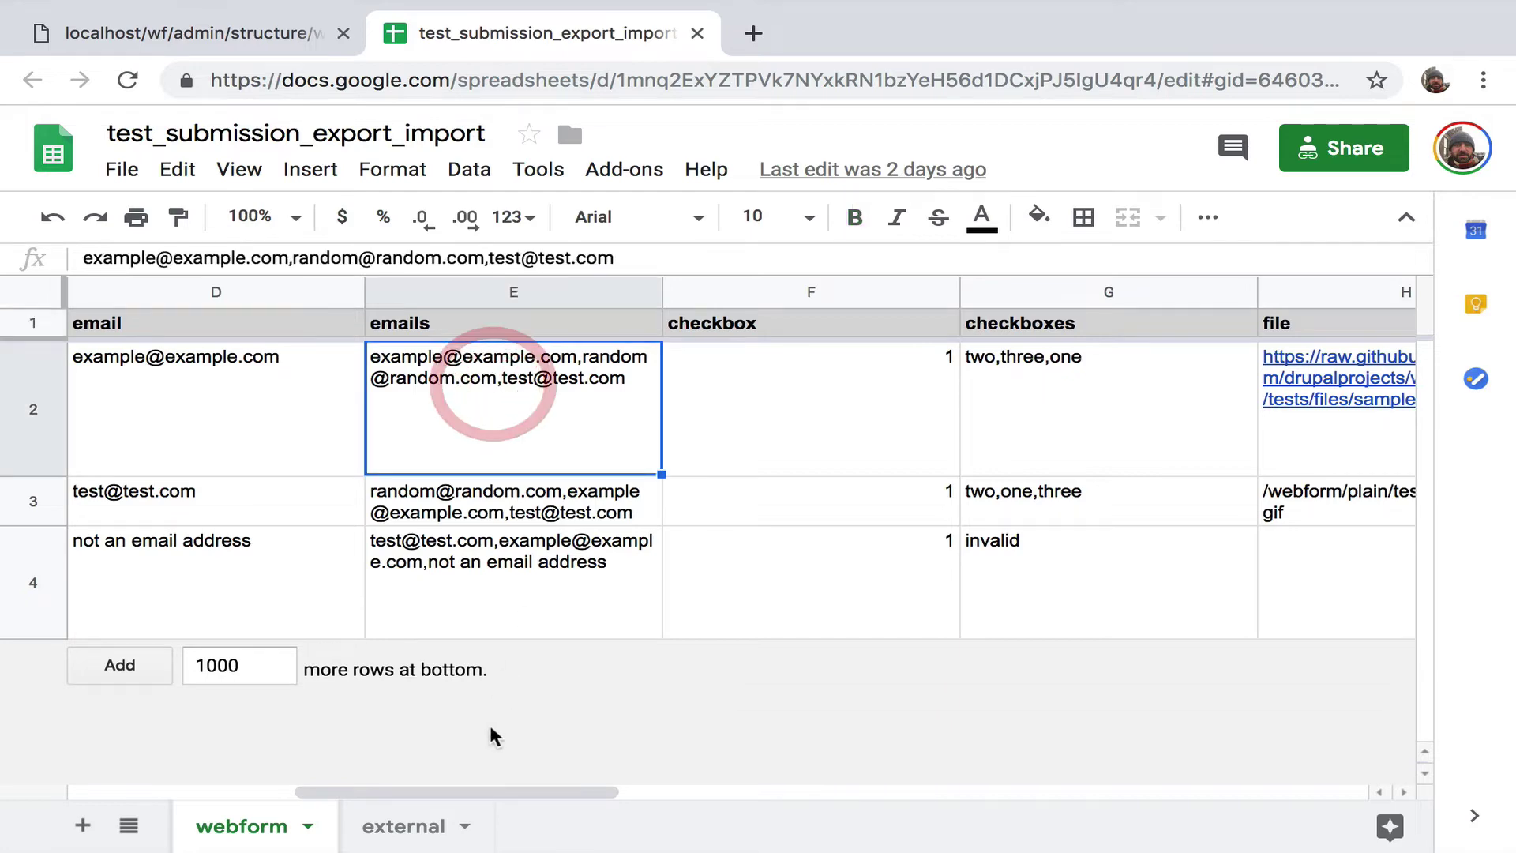
drag(554, 791, 796, 790)
mouse_move(519, 410)
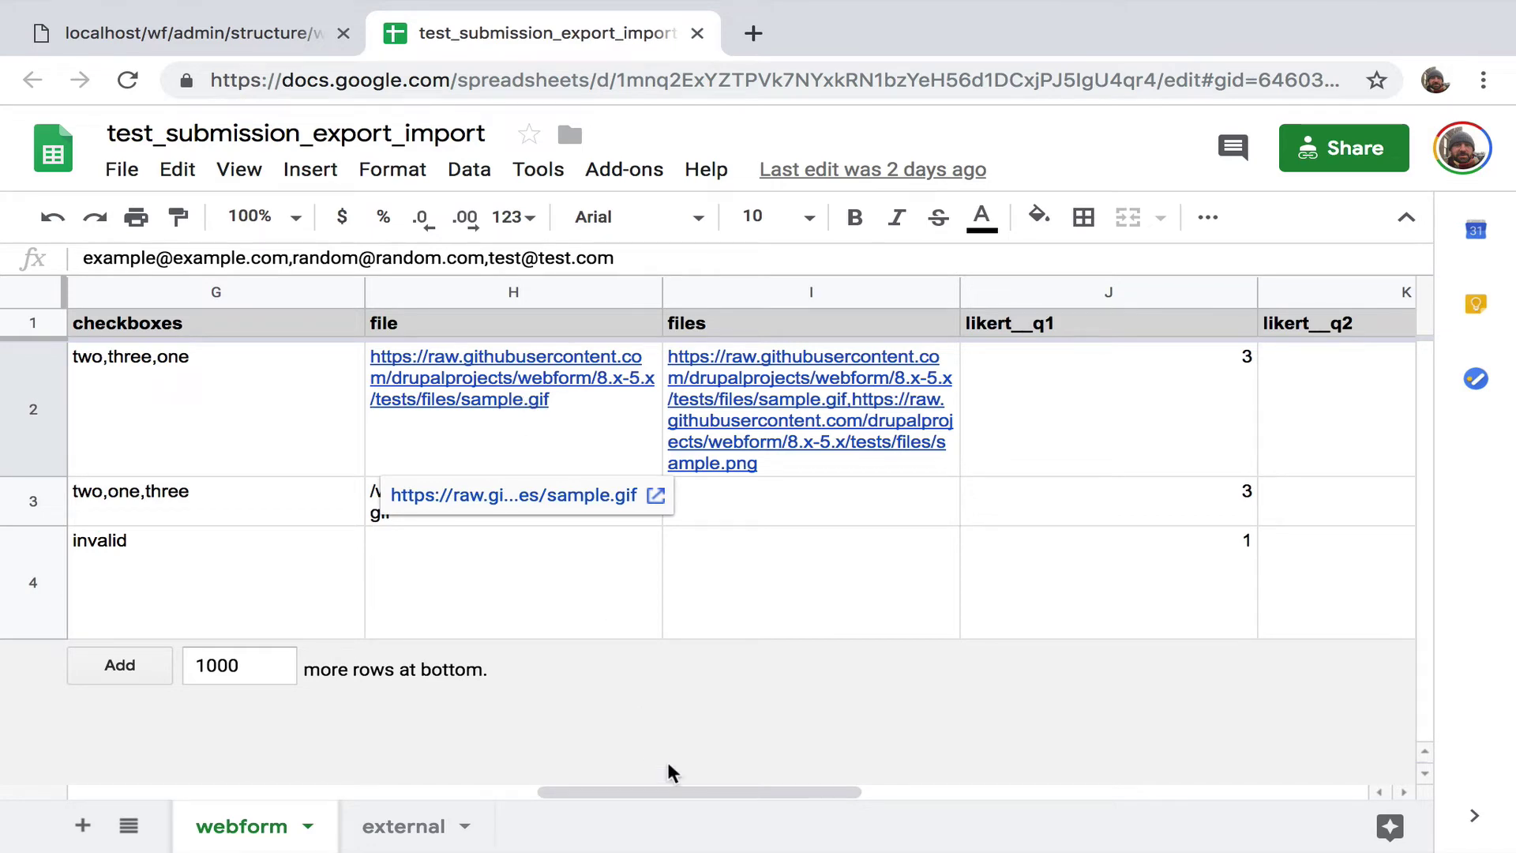
- Examine the sheet's composites, composite__title and composite__url columns, and return to the exported CSV text
drag(684, 792, 1098, 792)
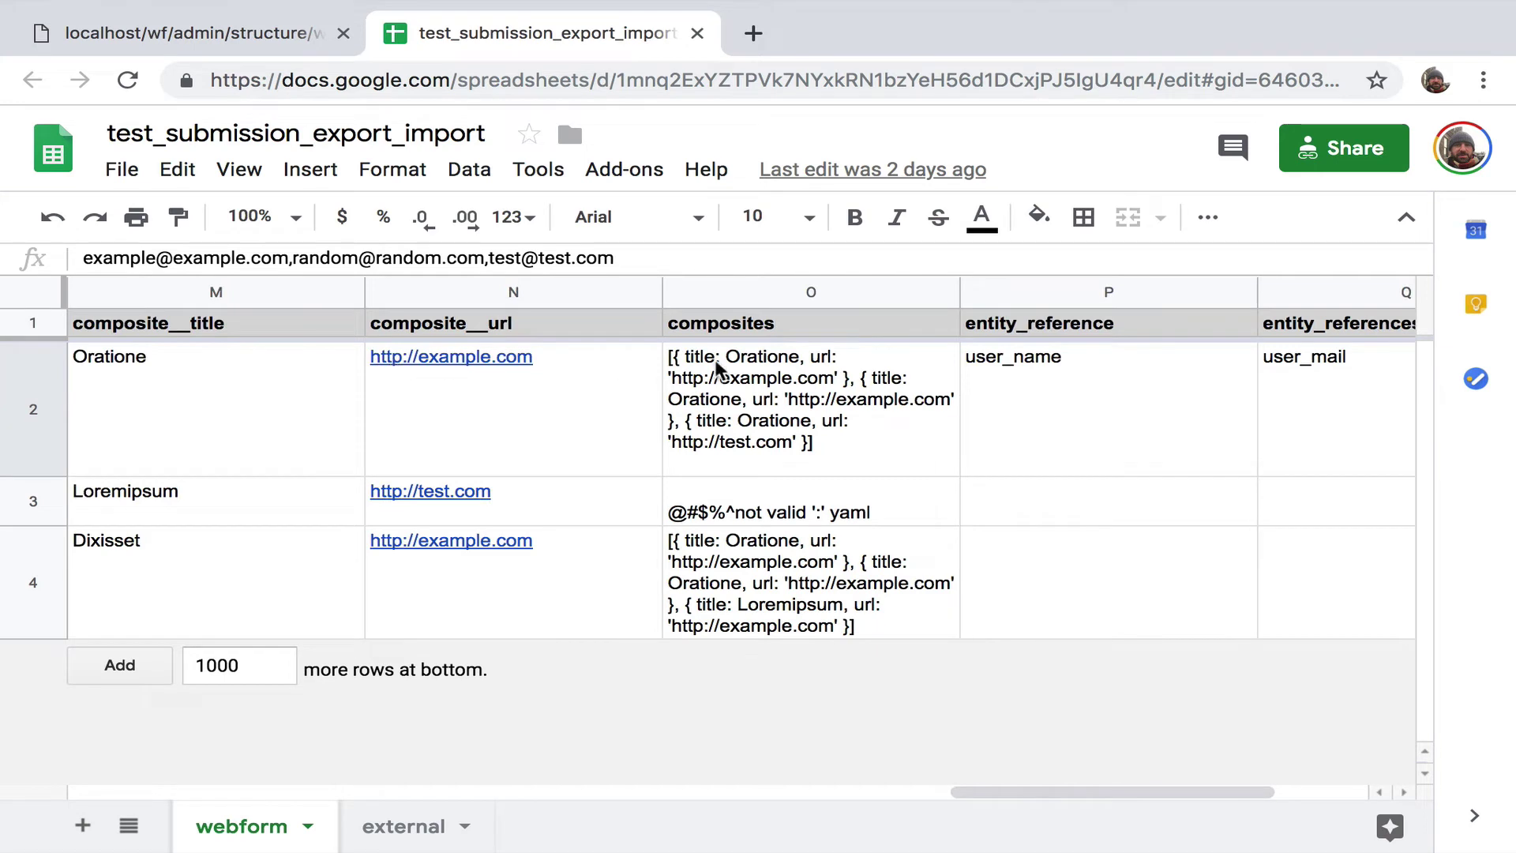
click(741, 368)
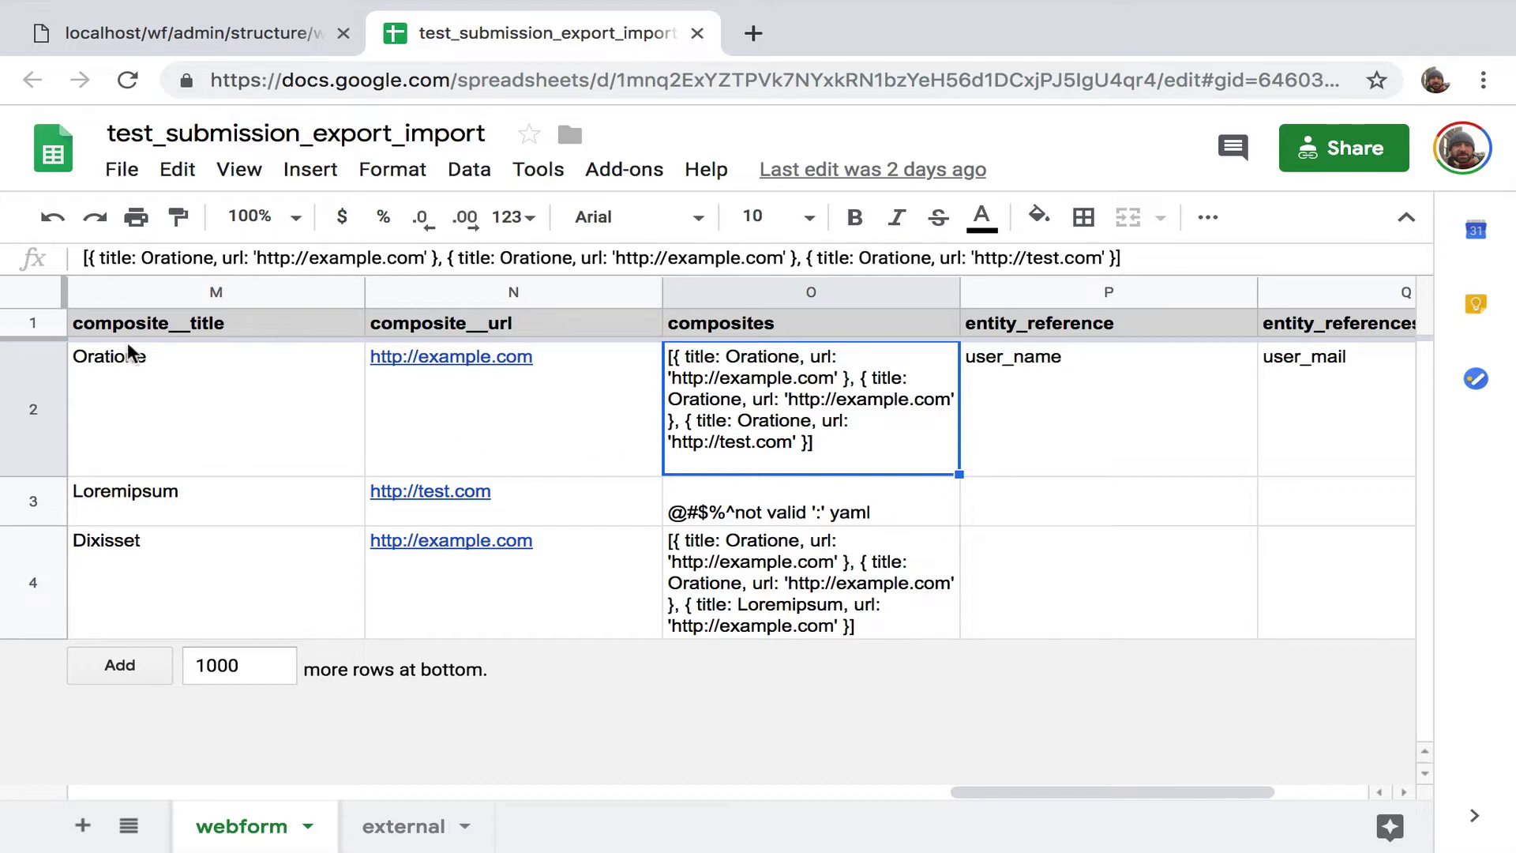
click(152, 332)
click(439, 335)
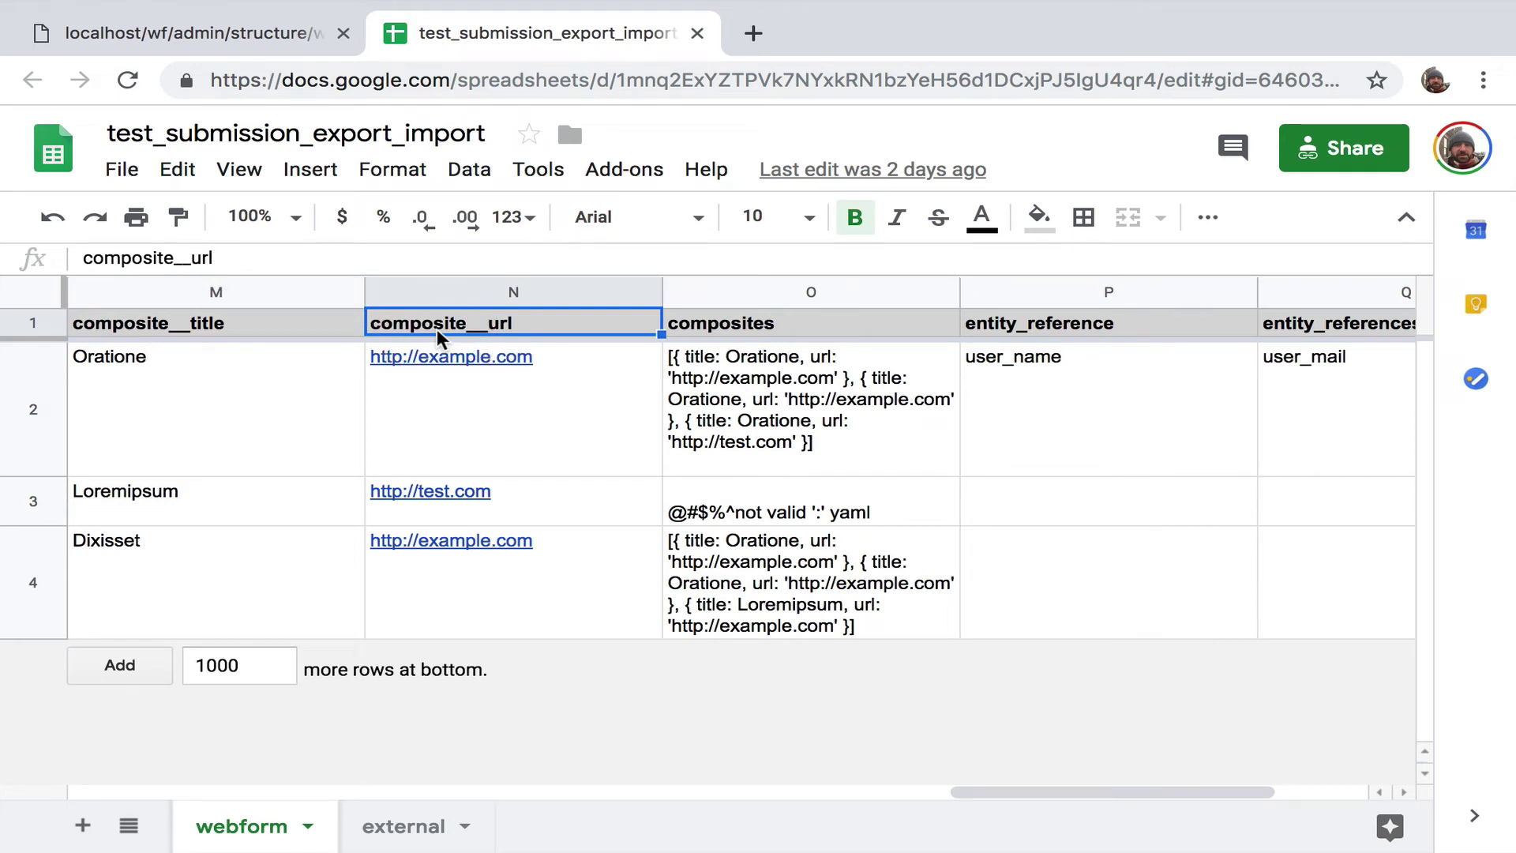
click(180, 327)
click(437, 326)
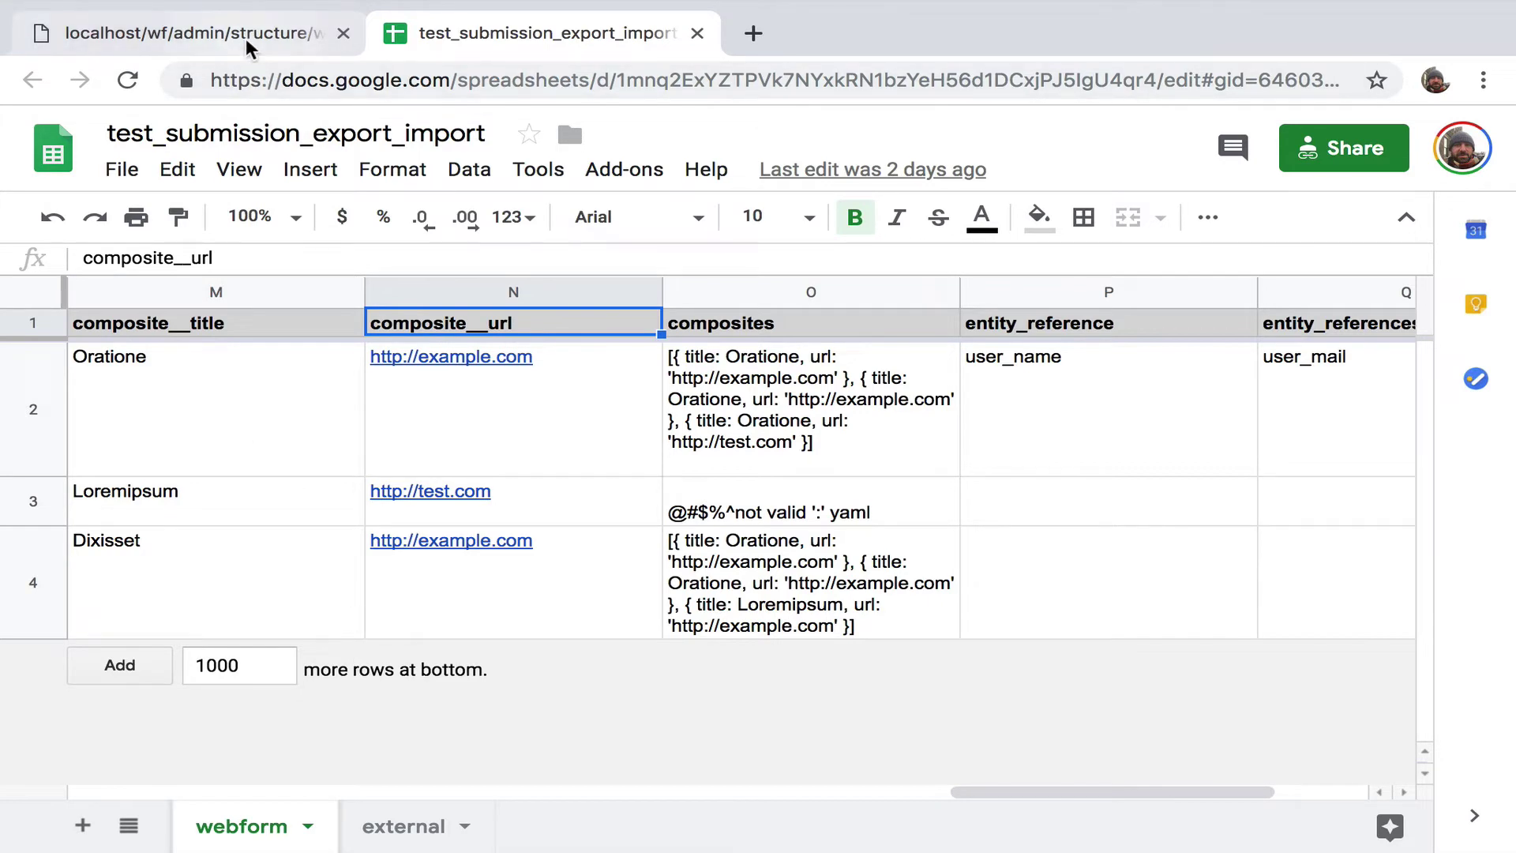
click(47, 33)
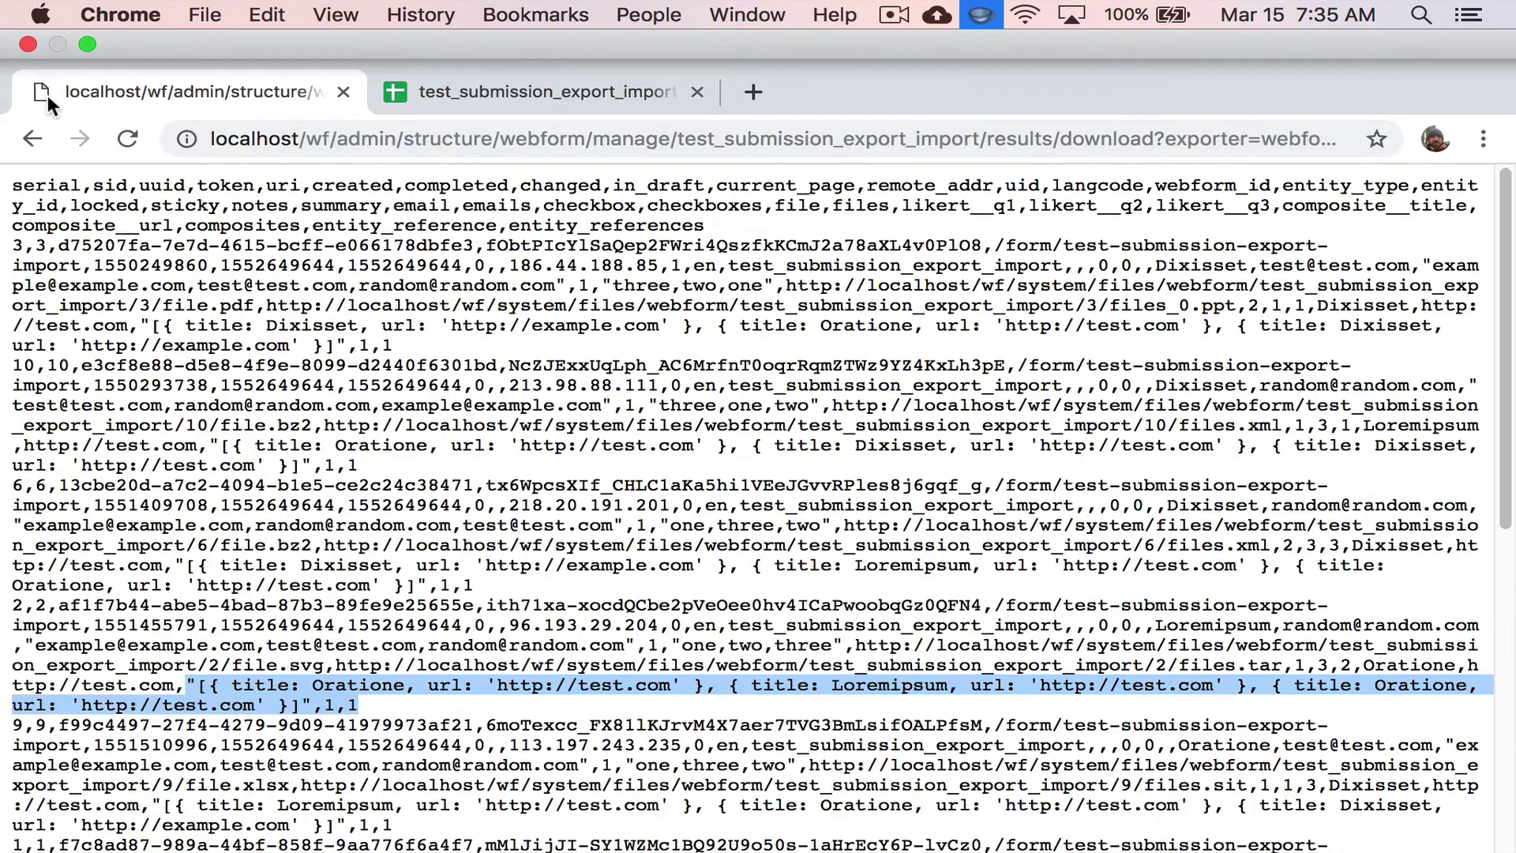
- Leave the exported CSV text and open the page for uploading submissions to the Test: Submission: Export/Import webform
click(32, 80)
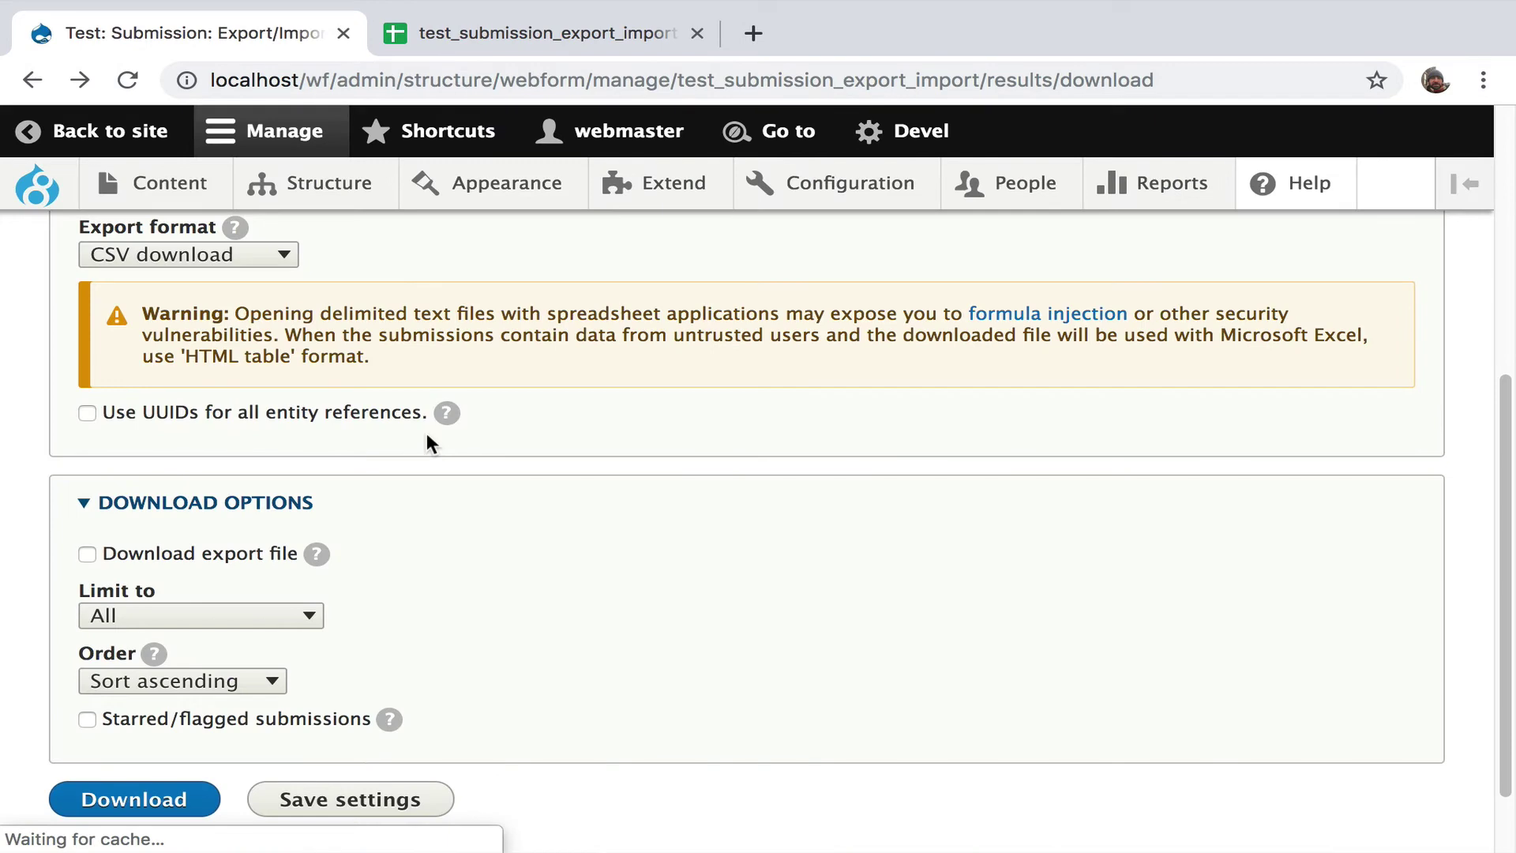
scroll(424, 430, up, 10)
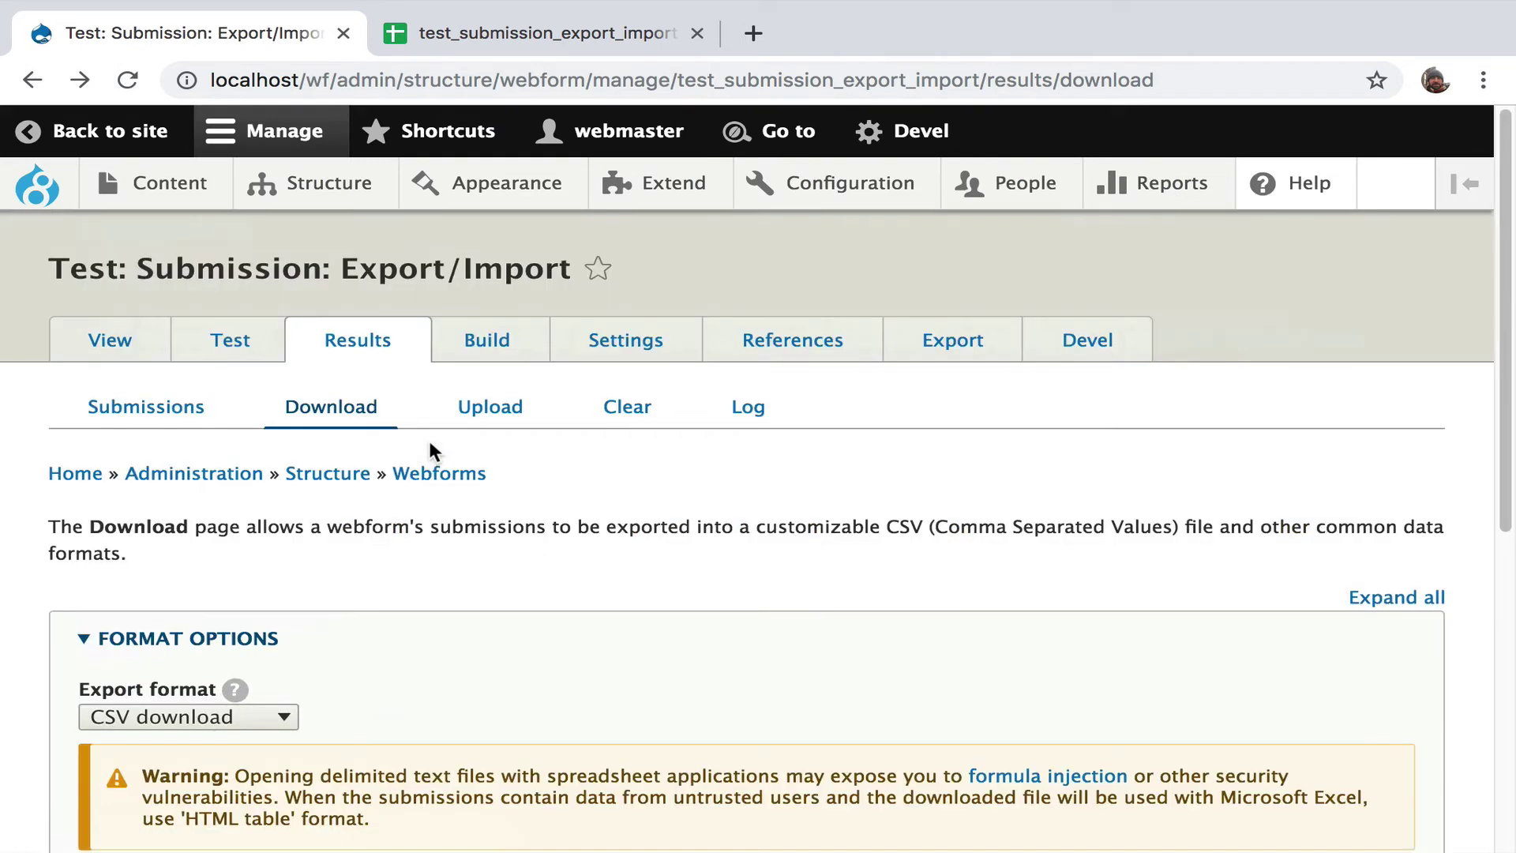
click(491, 412)
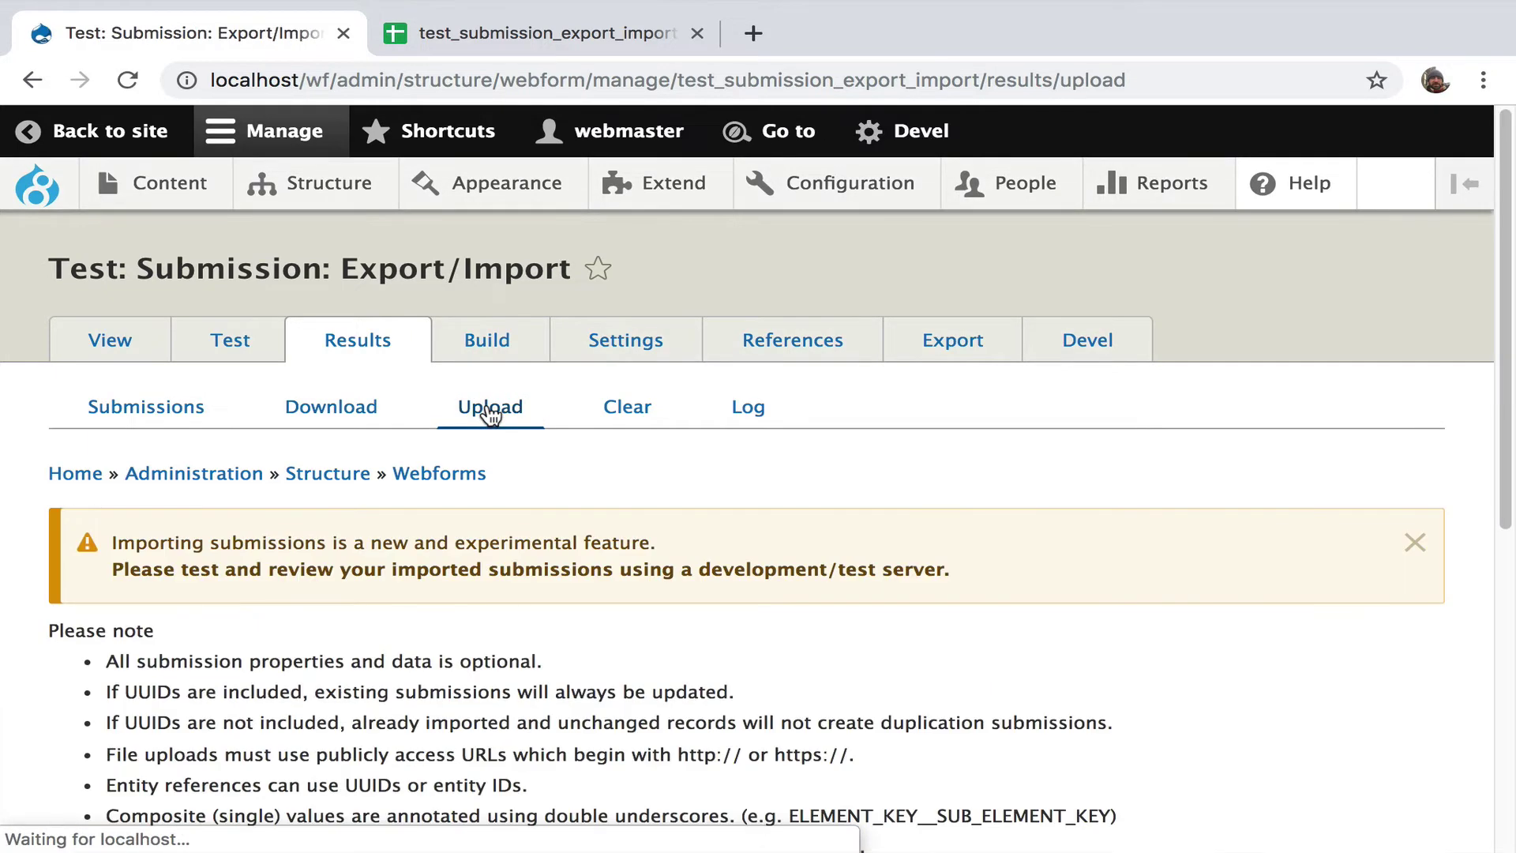
- Read the import notes on the upload page, view the example submission CSV, and return to the upload form
scroll(552, 551, down, 1)
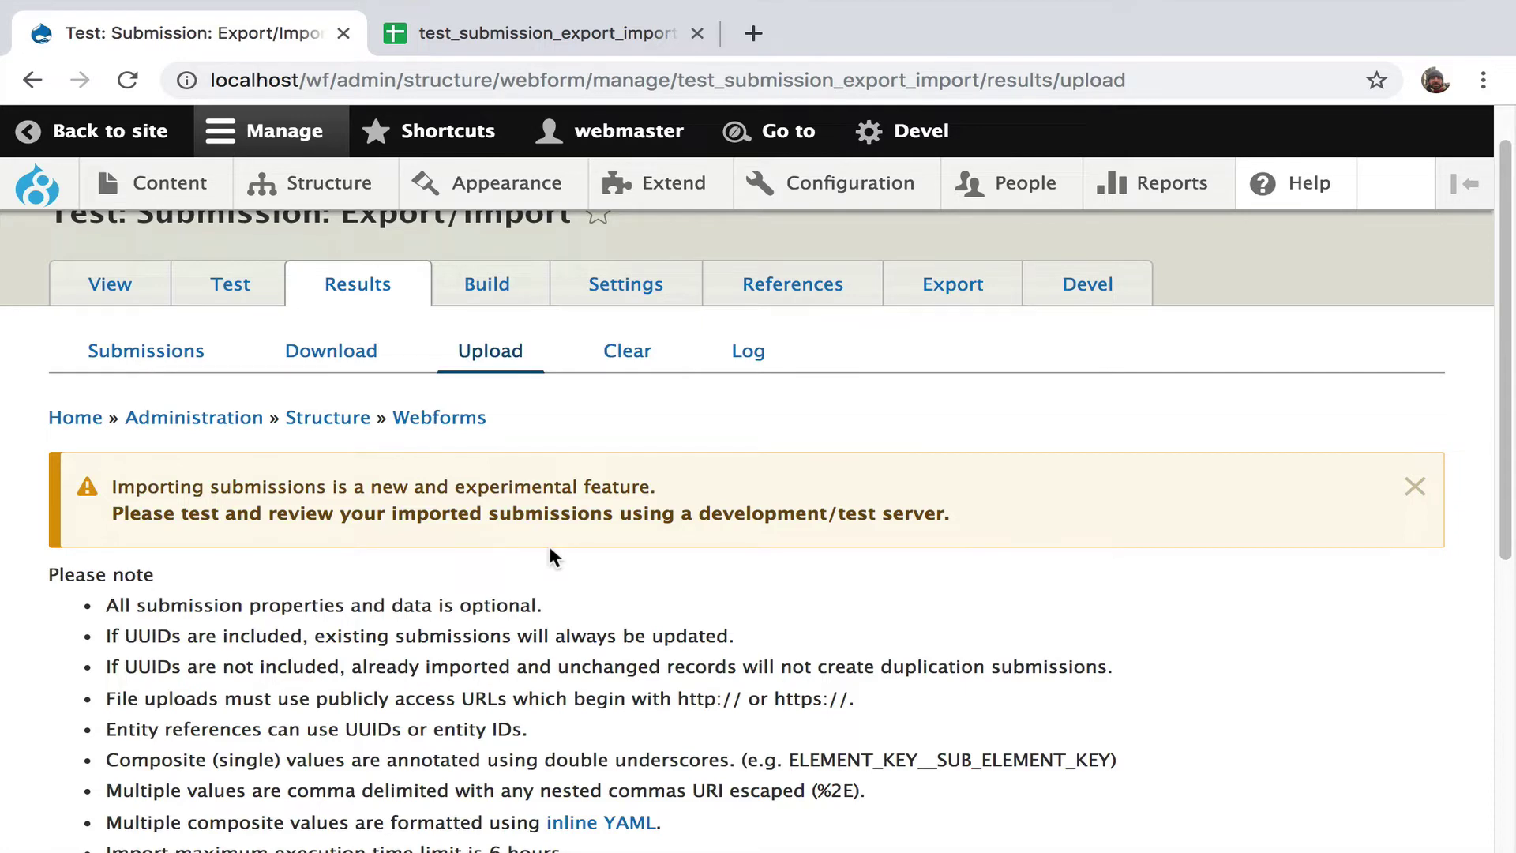
scroll(381, 519, down, 1)
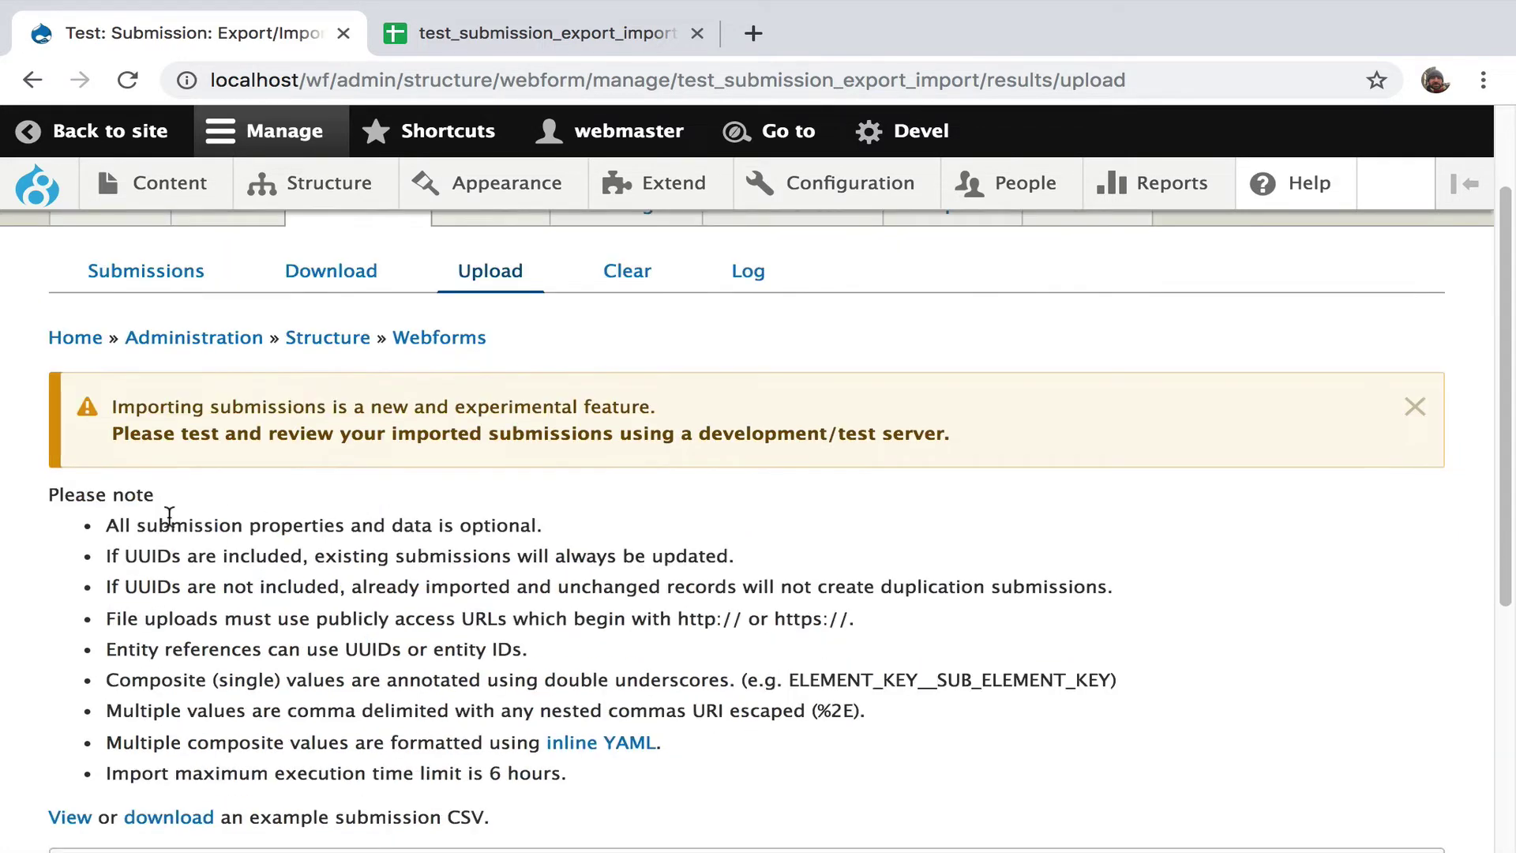
drag(107, 525, 681, 762)
click(746, 777)
drag(576, 776, 531, 773)
scroll(522, 521, down, 1)
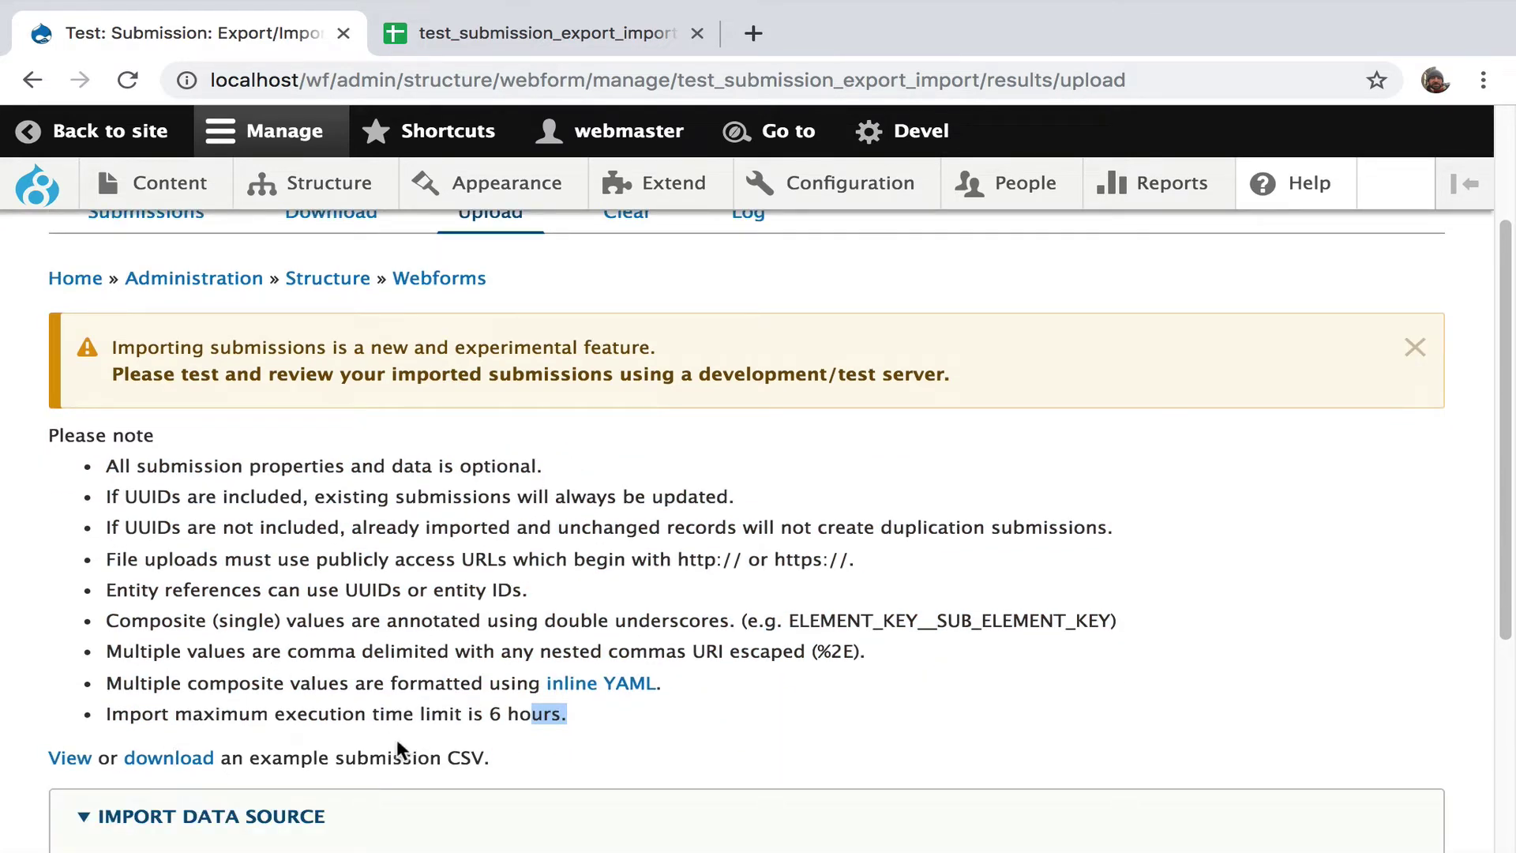
click(70, 763)
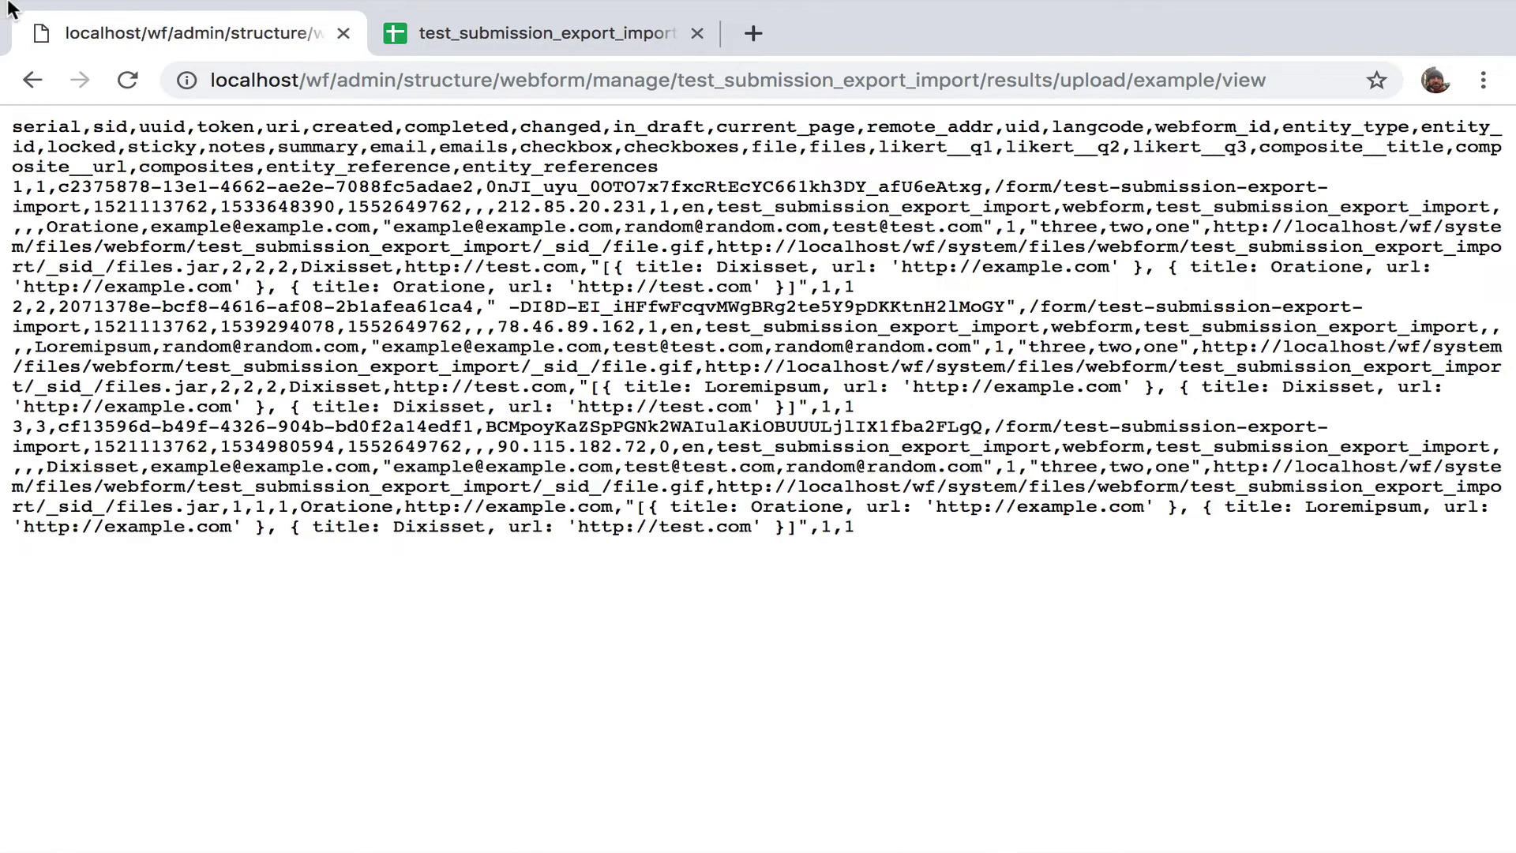
click(34, 82)
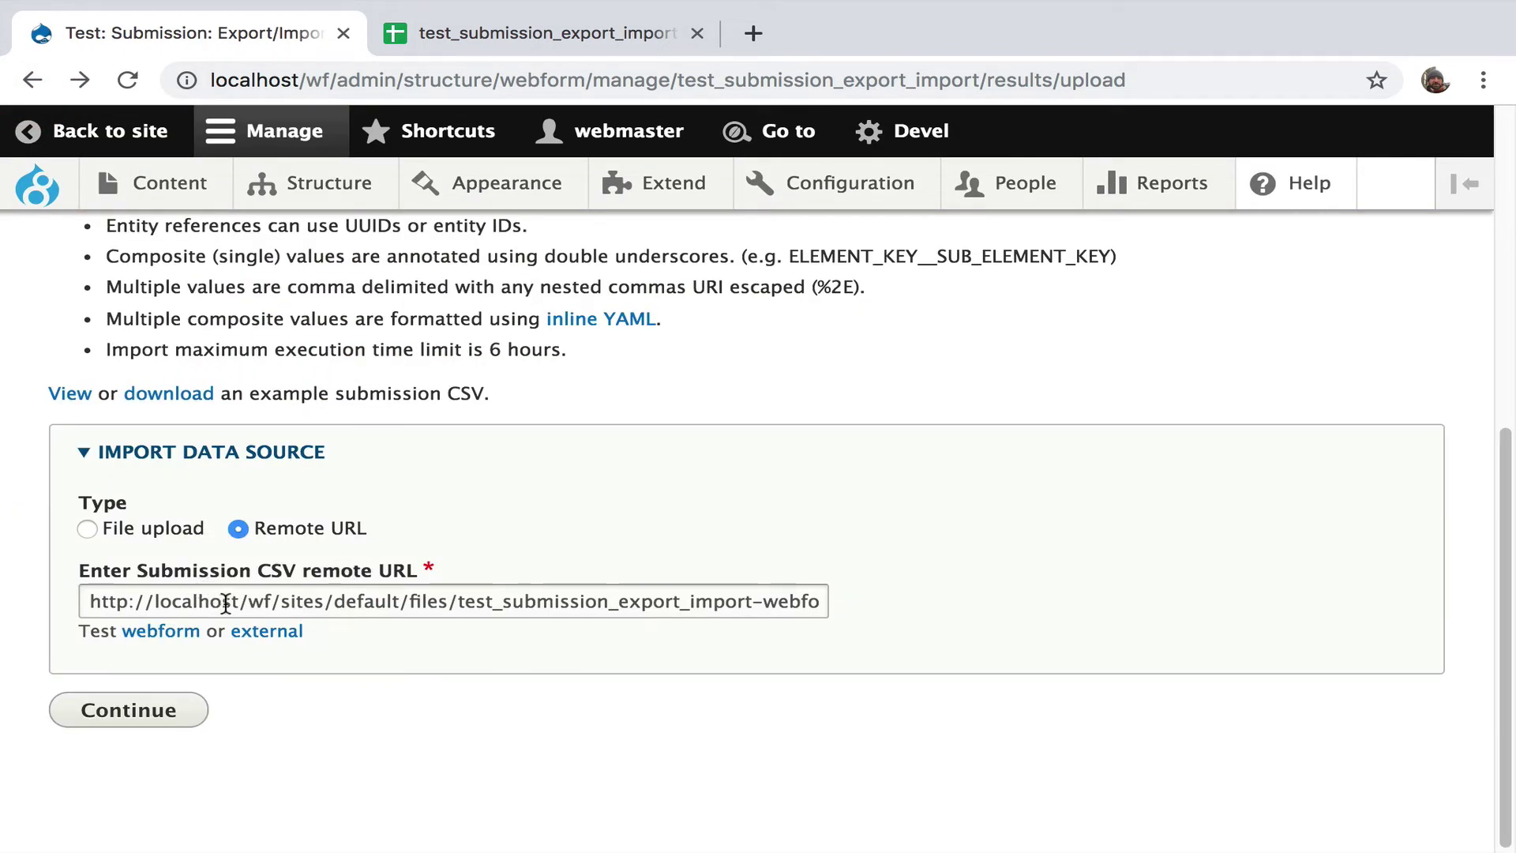
- Examine the submission CSV remote URL and check the File upload source type, leaving Remote URL selected
drag(501, 603, 930, 608)
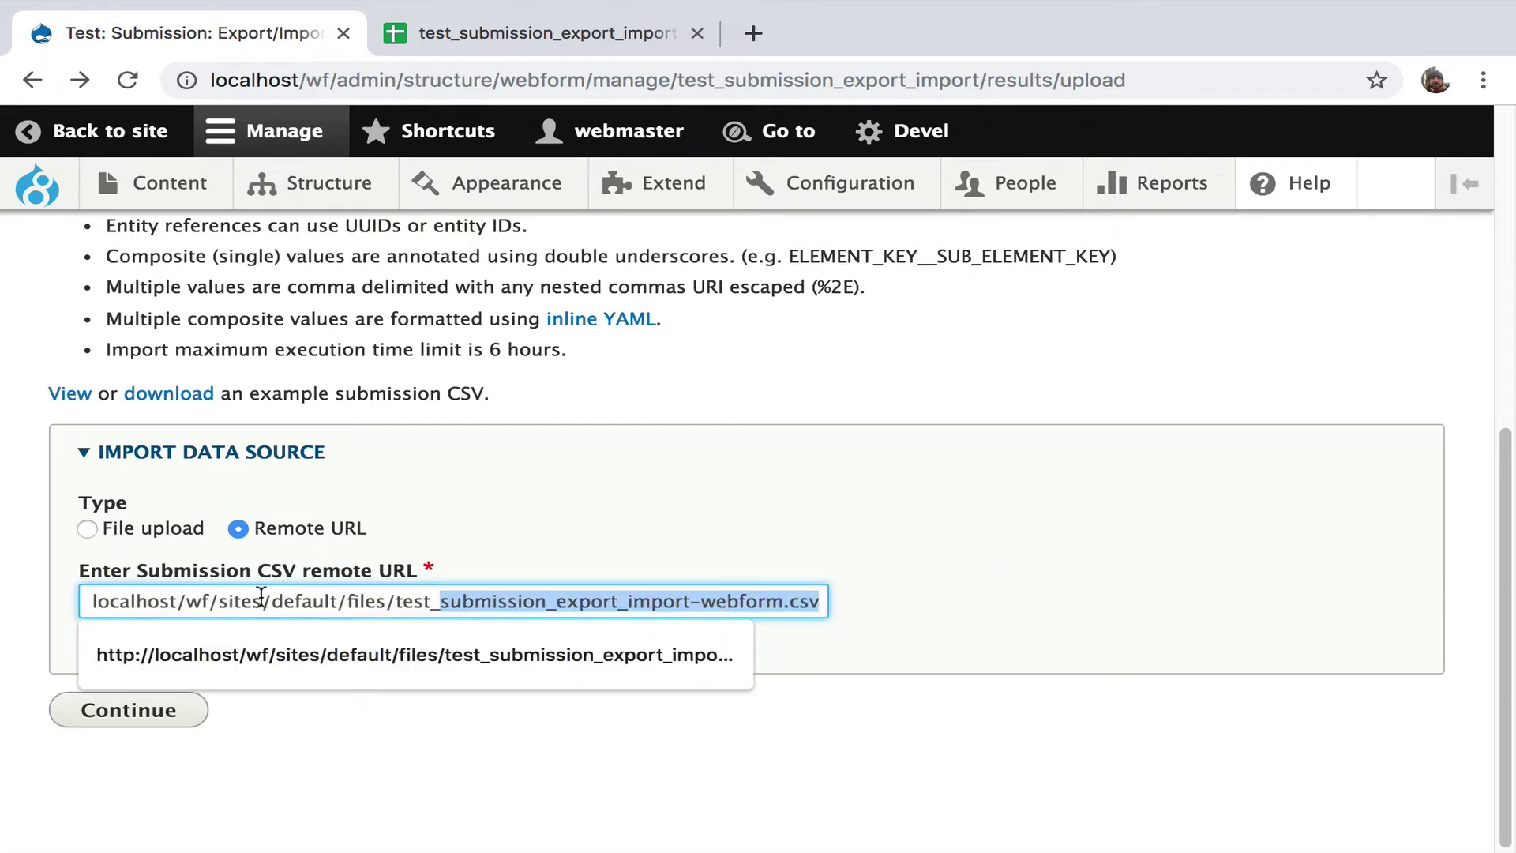
drag(258, 602, 53, 601)
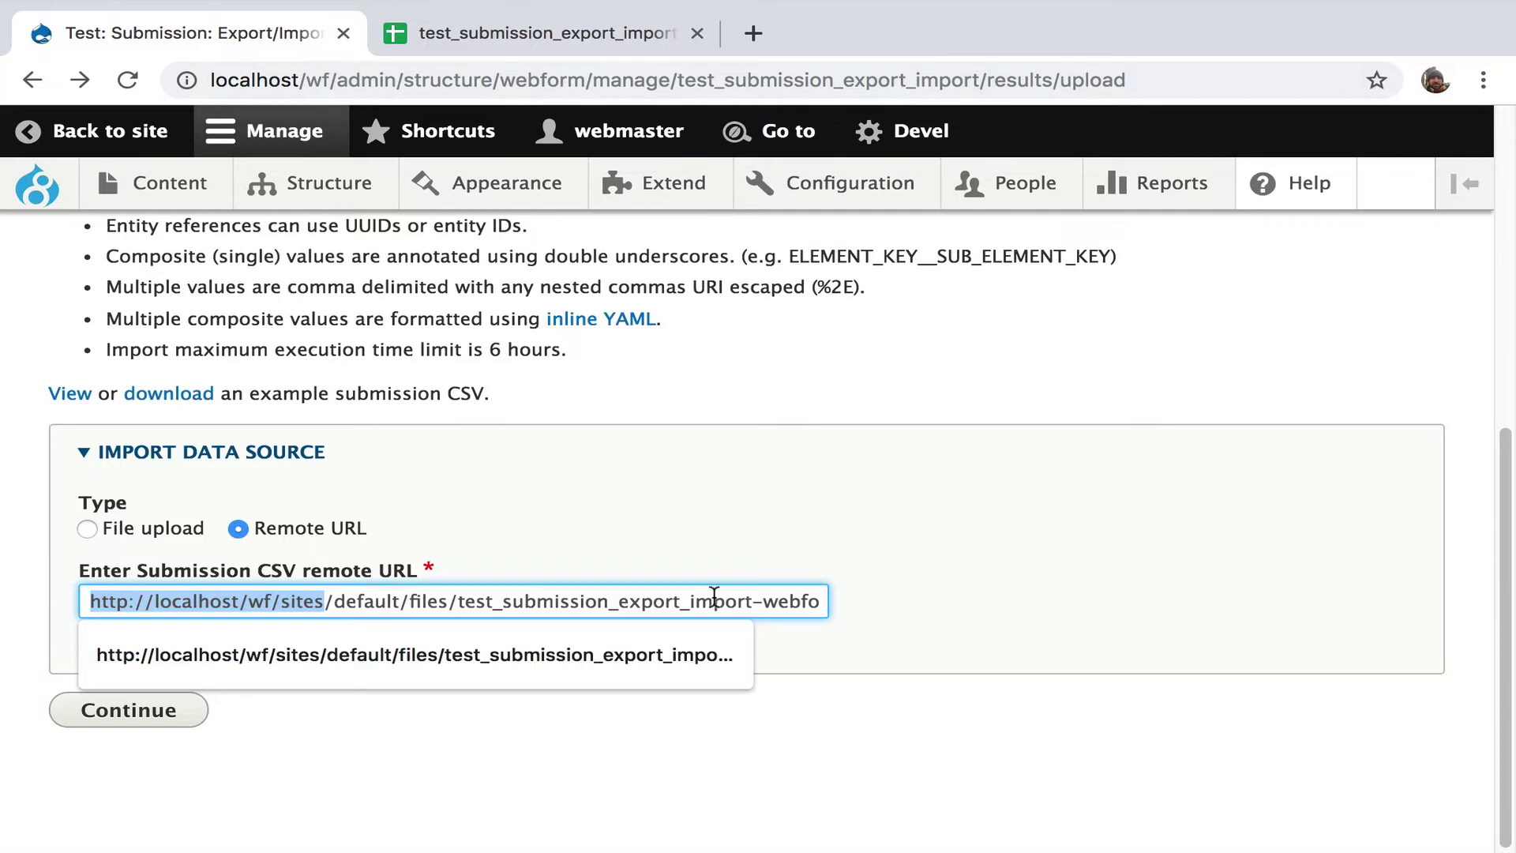
click(152, 529)
click(260, 531)
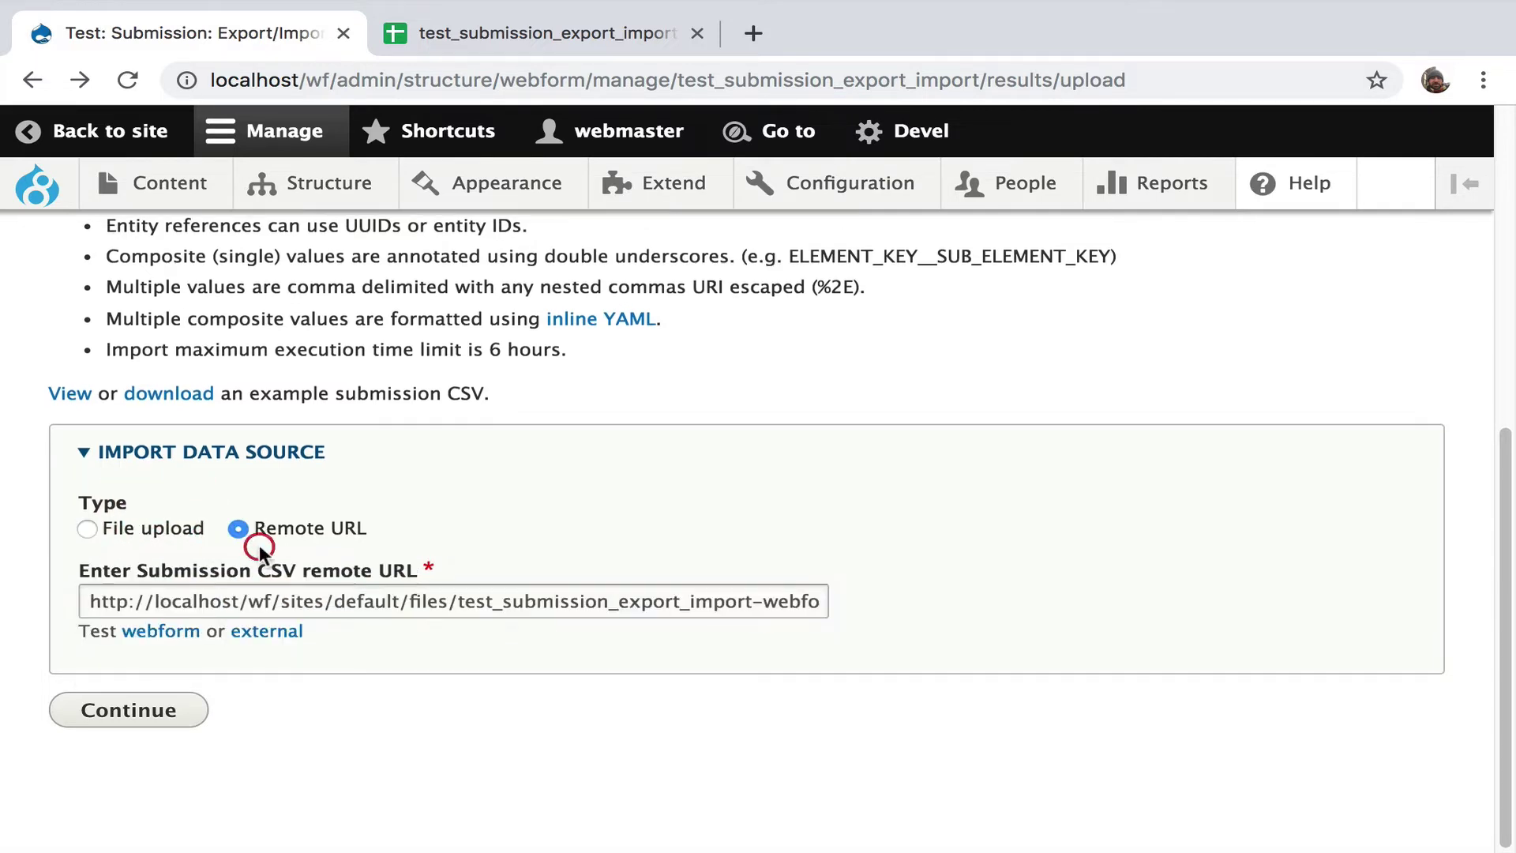
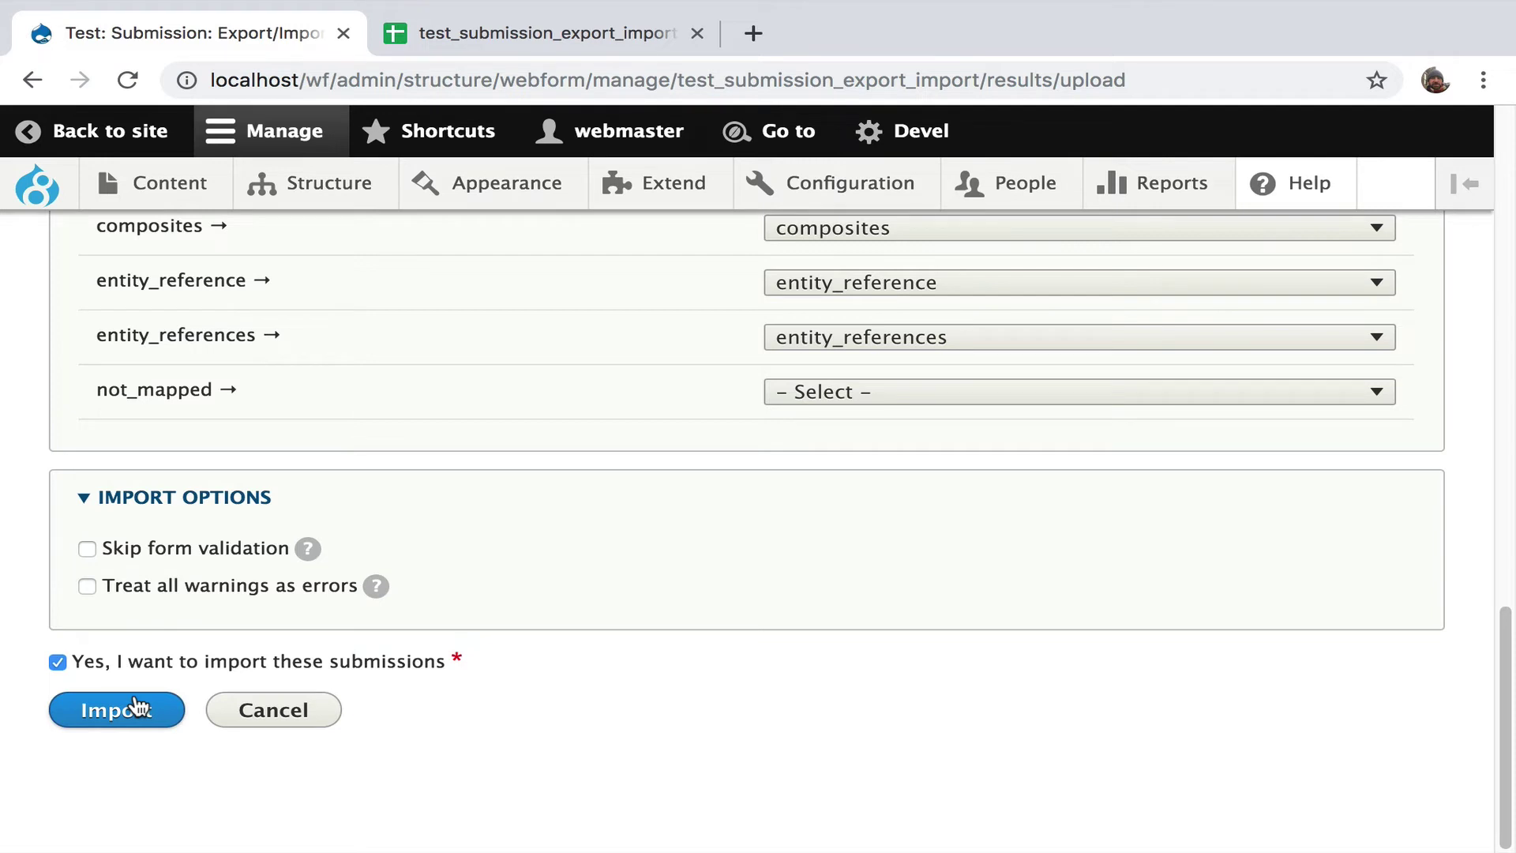
- Run the submission import and examine the completion summary, the Row #2 warnings and the Row #3 errors
click(138, 707)
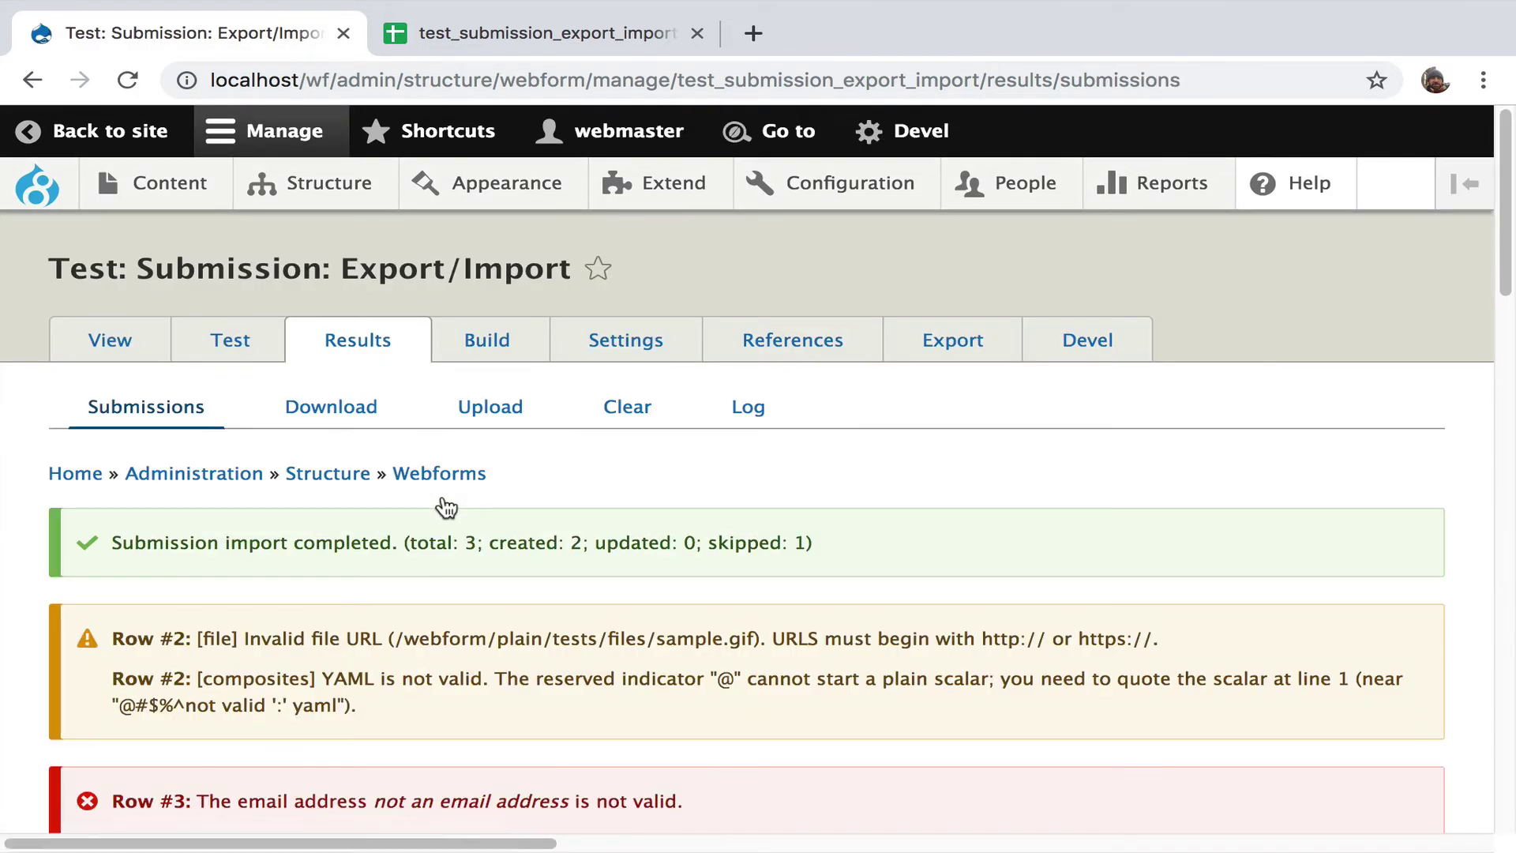
scroll(446, 506, down, 1)
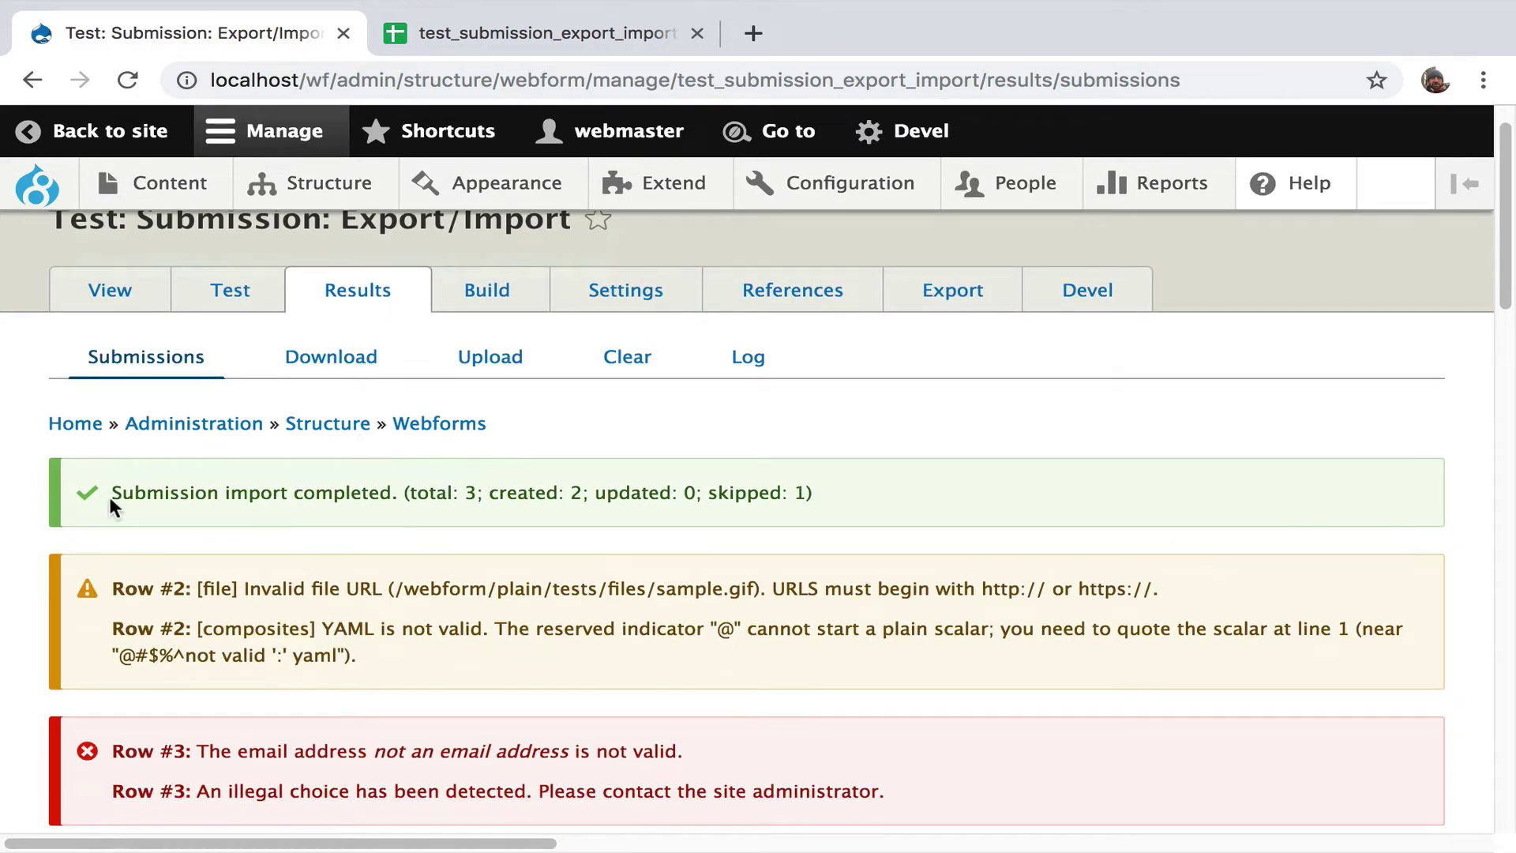
drag(109, 494, 811, 493)
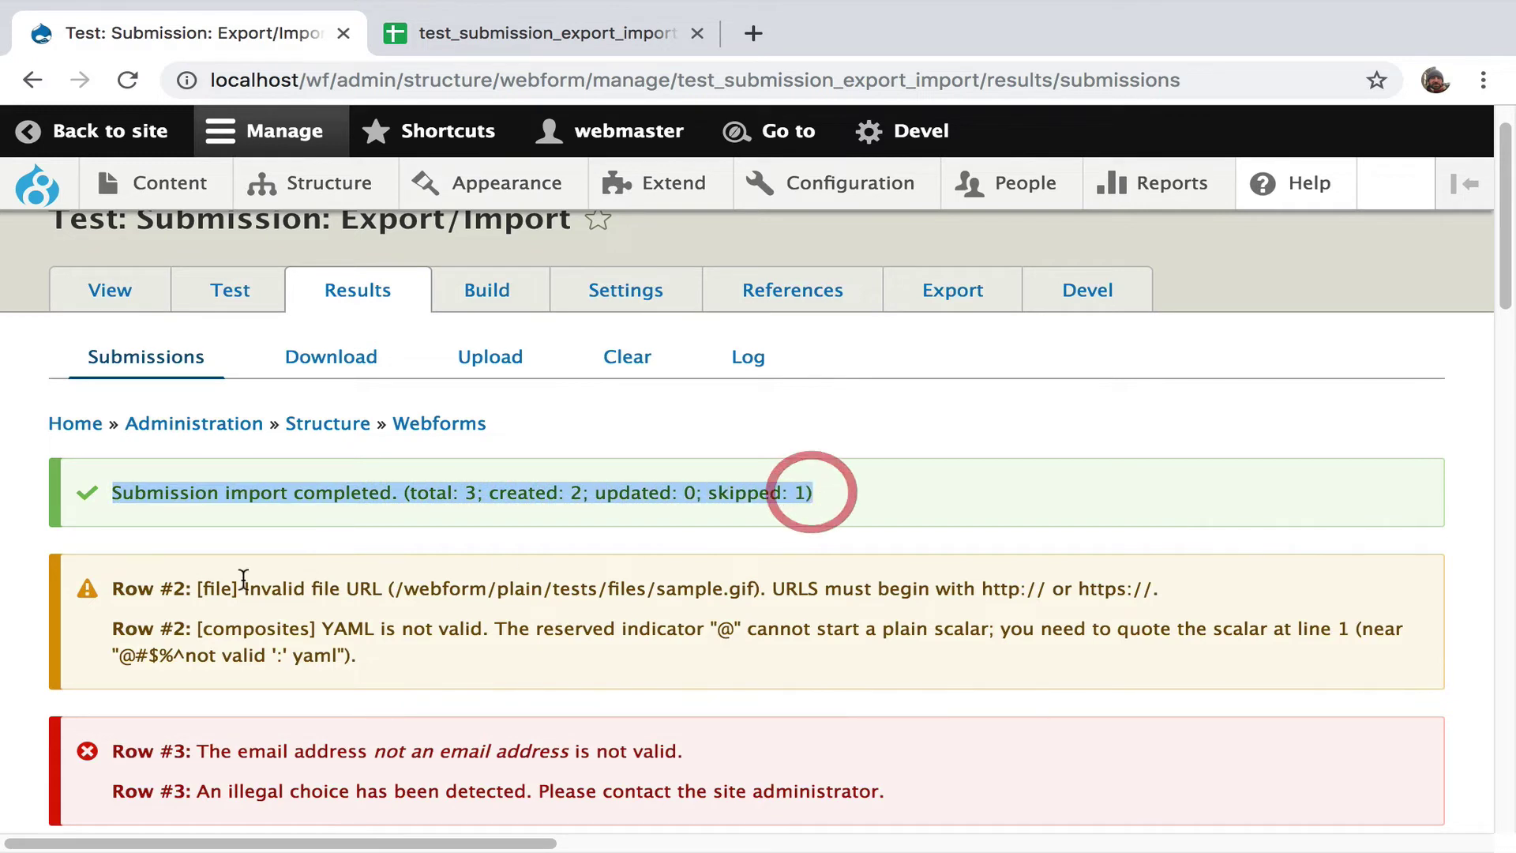
drag(112, 588, 390, 641)
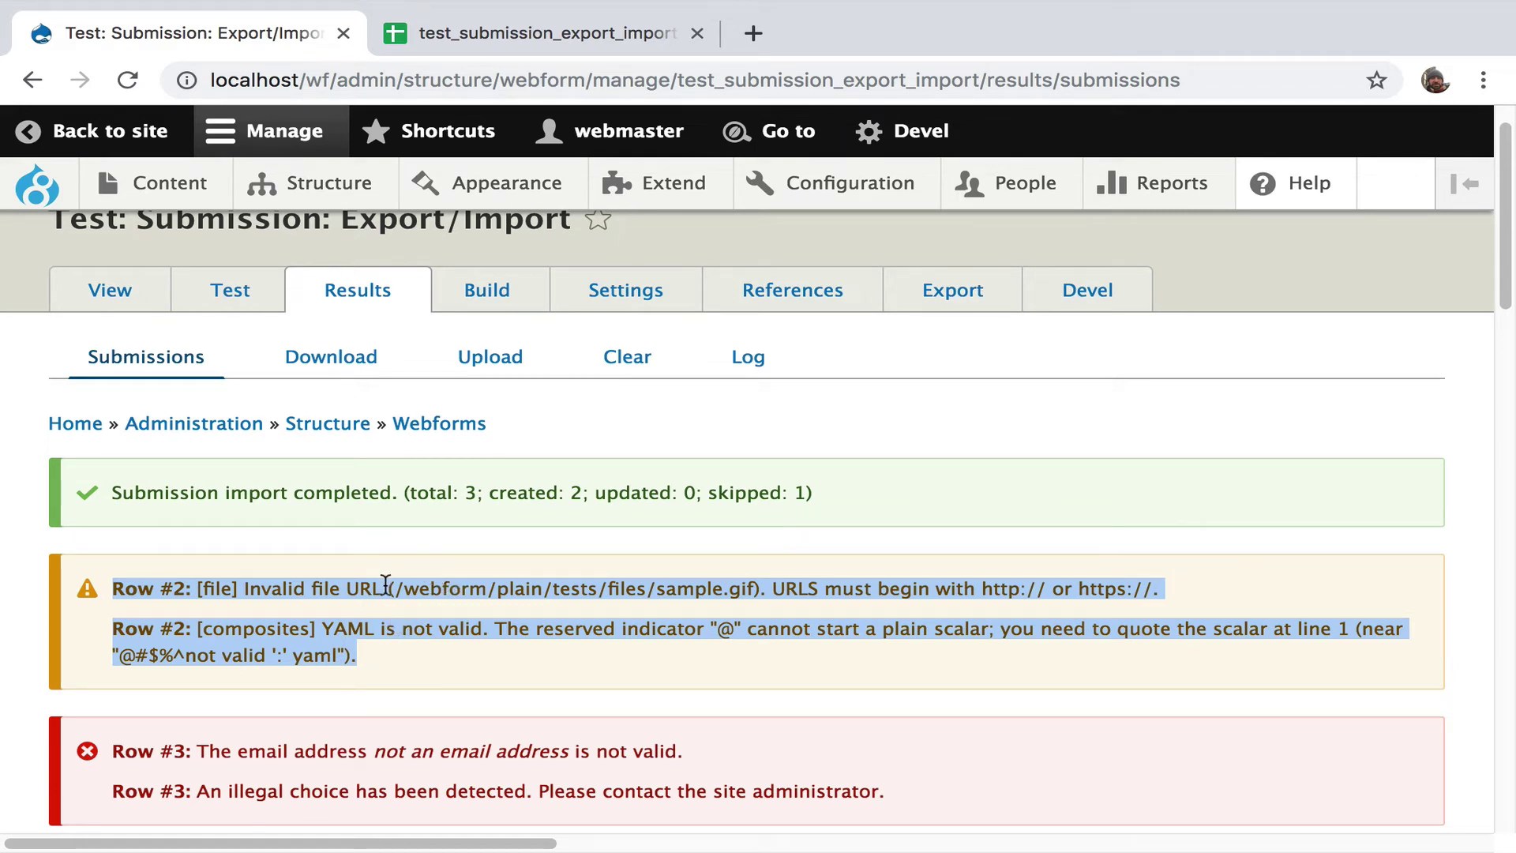
drag(388, 588, 761, 605)
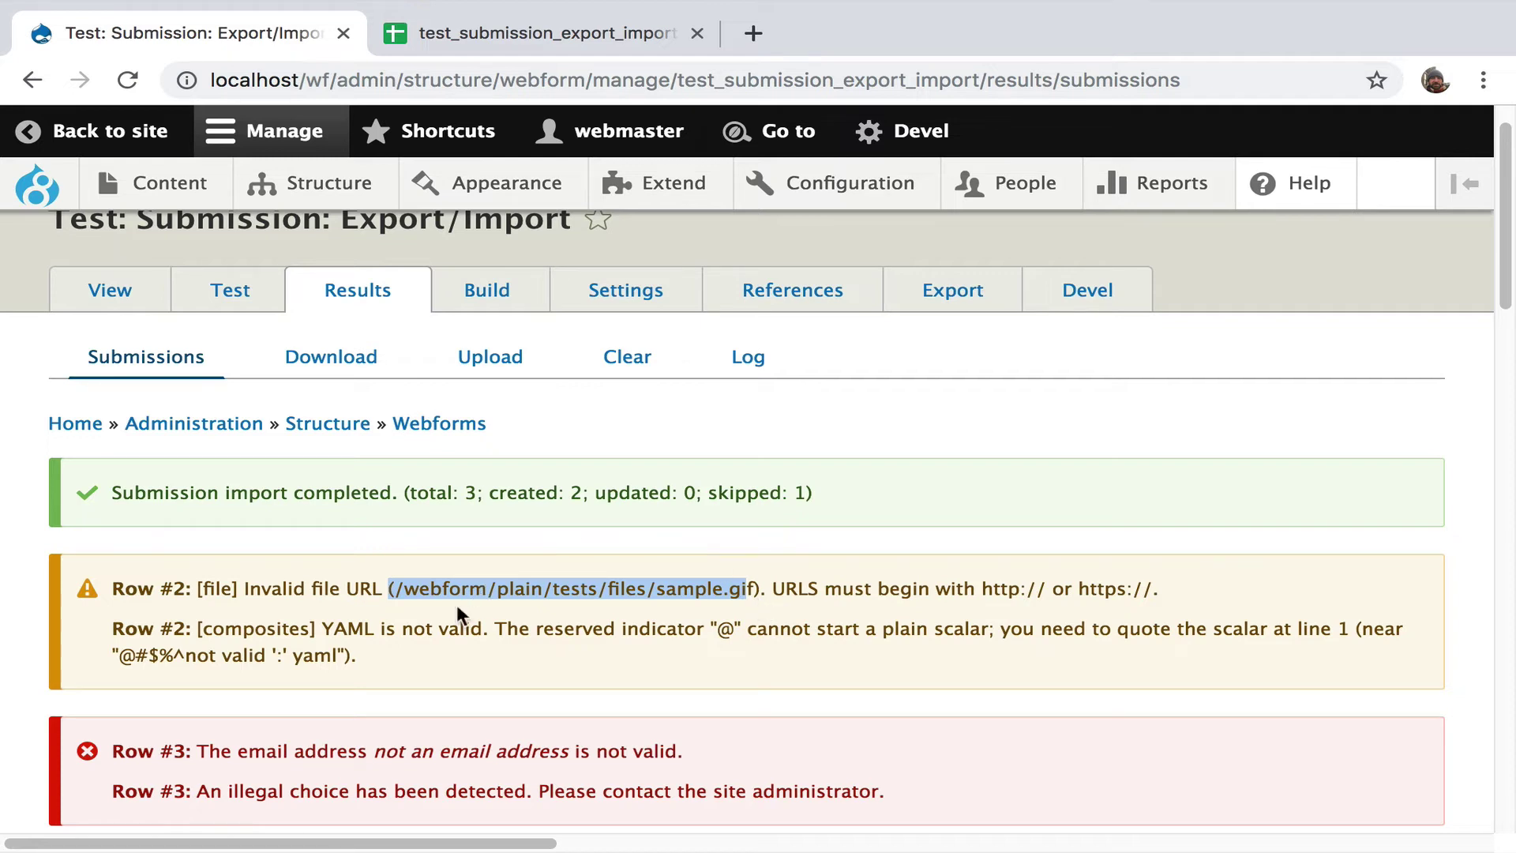
drag(376, 629, 564, 632)
scroll(562, 636, down, 2)
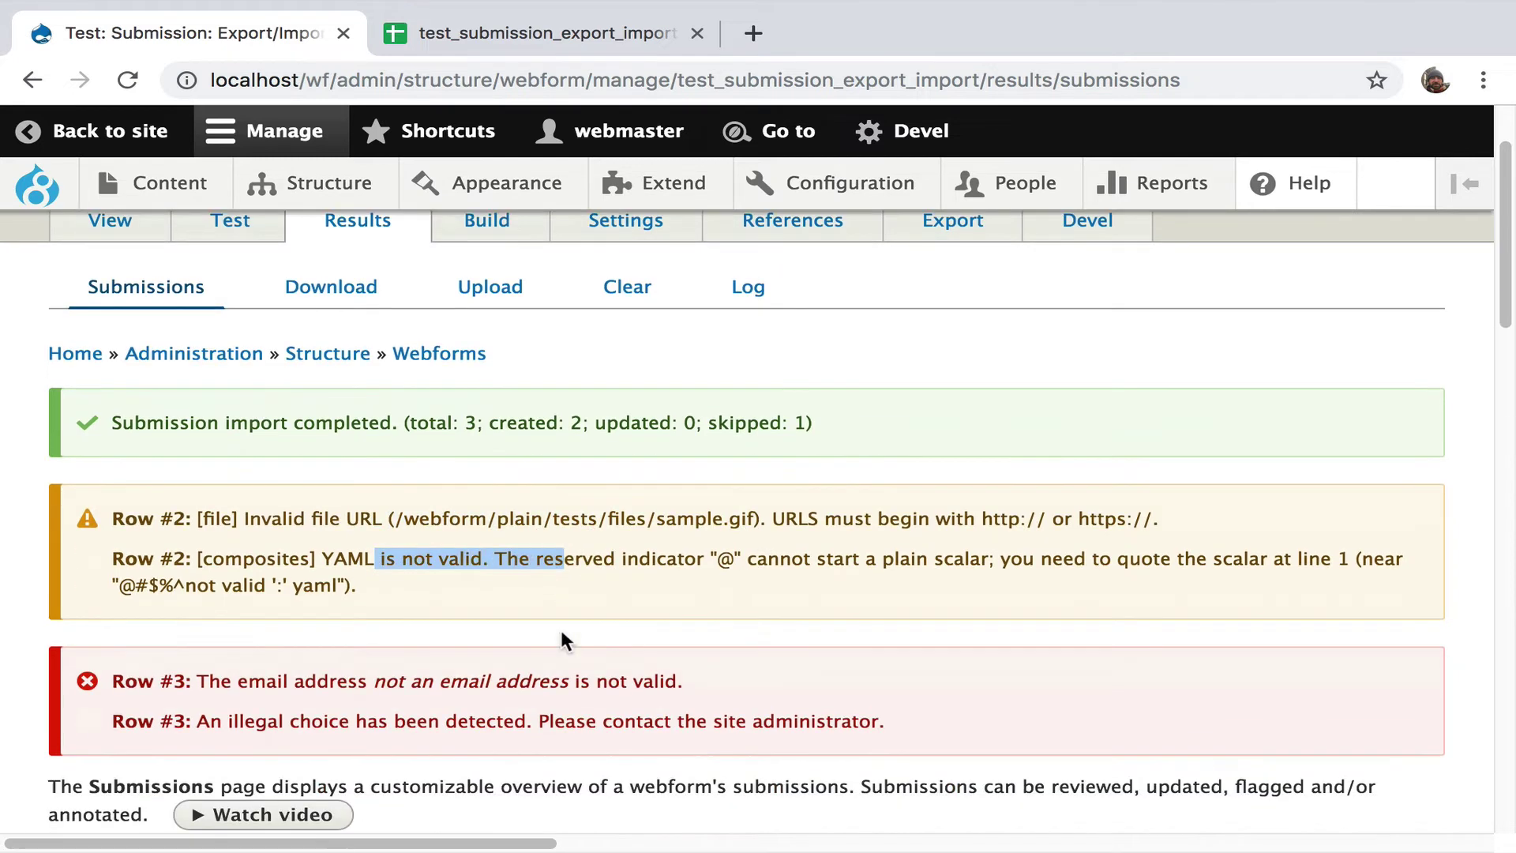
drag(111, 681, 918, 728)
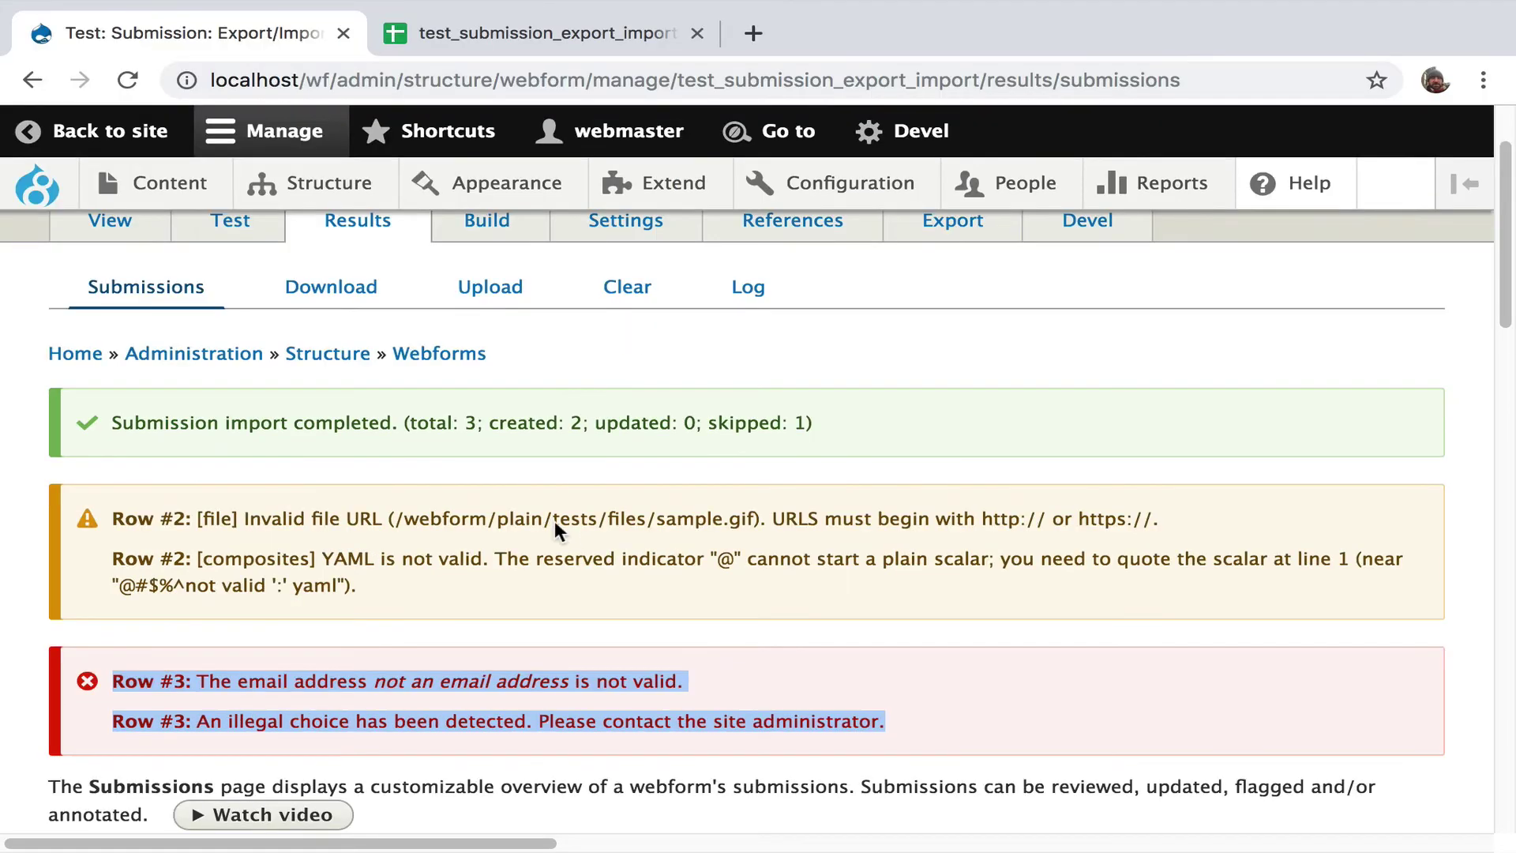
- Check the submissions list for the newly imported records and compare it with the created count in the import summary
scroll(555, 522, down, 2)
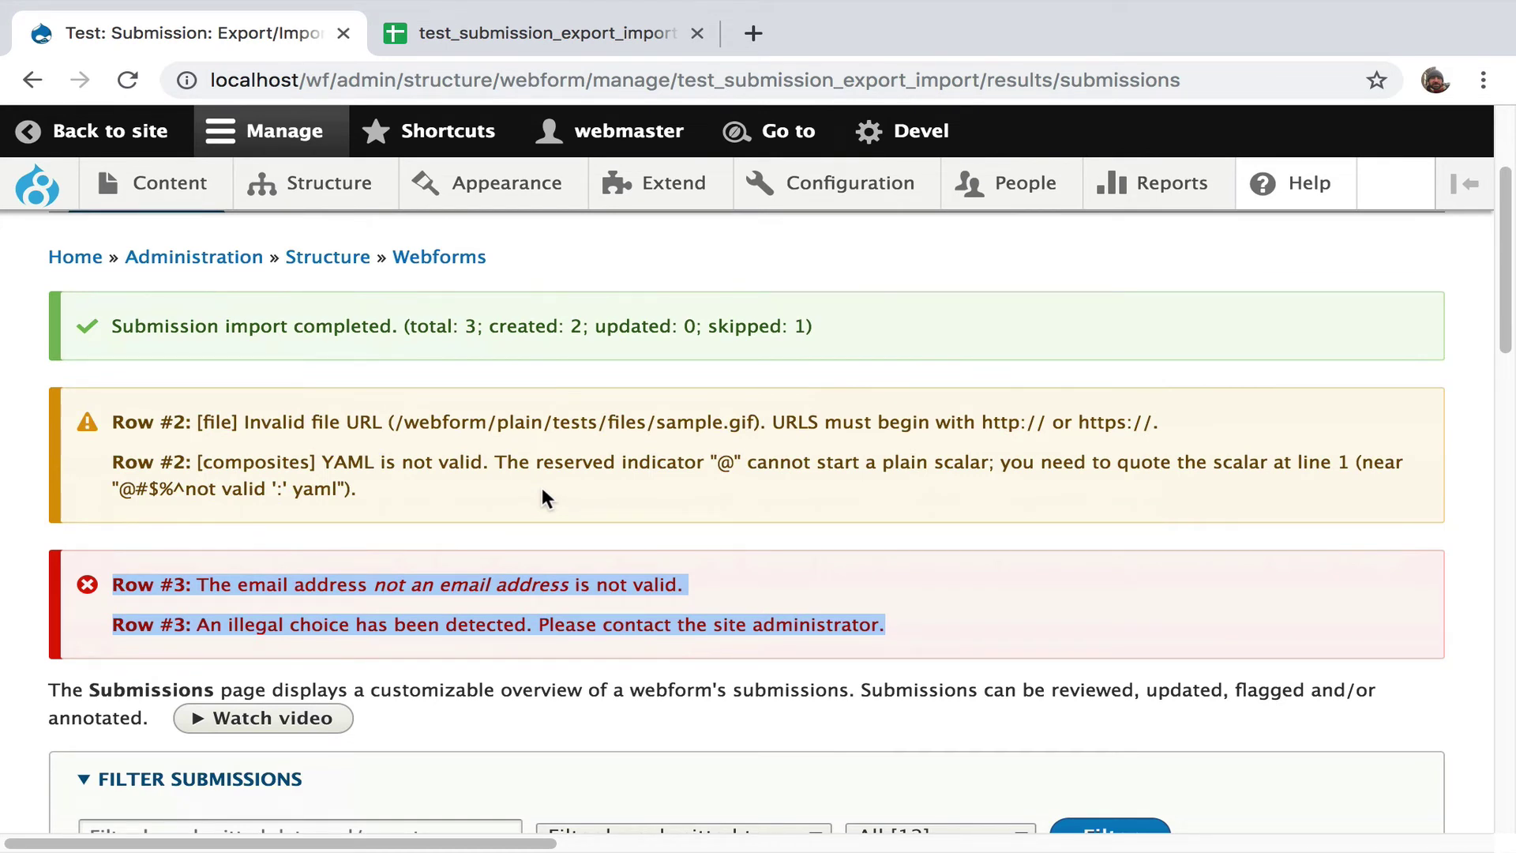
scroll(551, 484, down, 10)
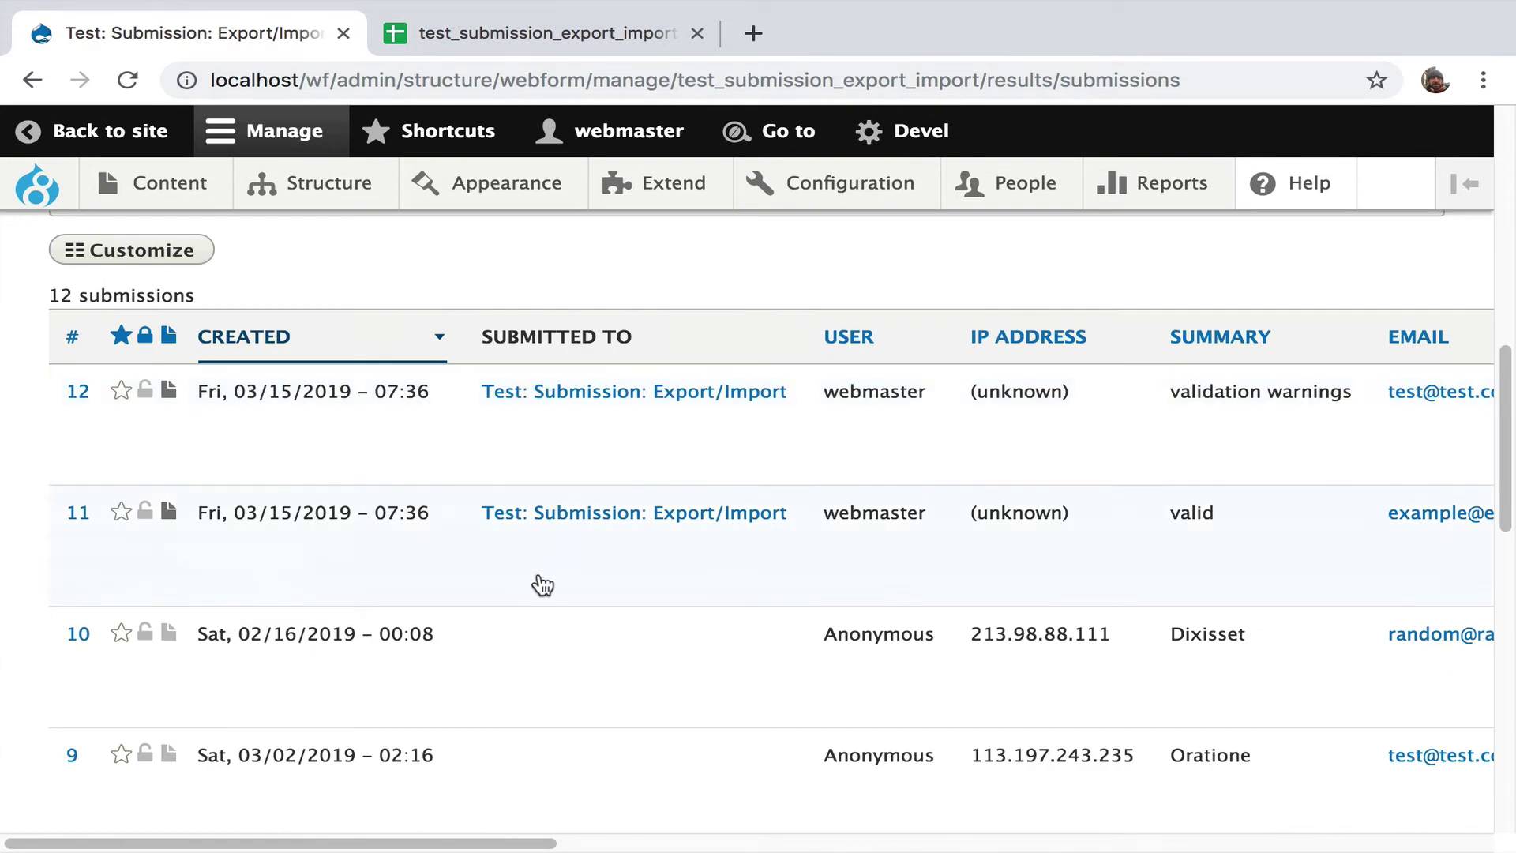
scroll(526, 629, down, 1)
scroll(529, 629, down, 12)
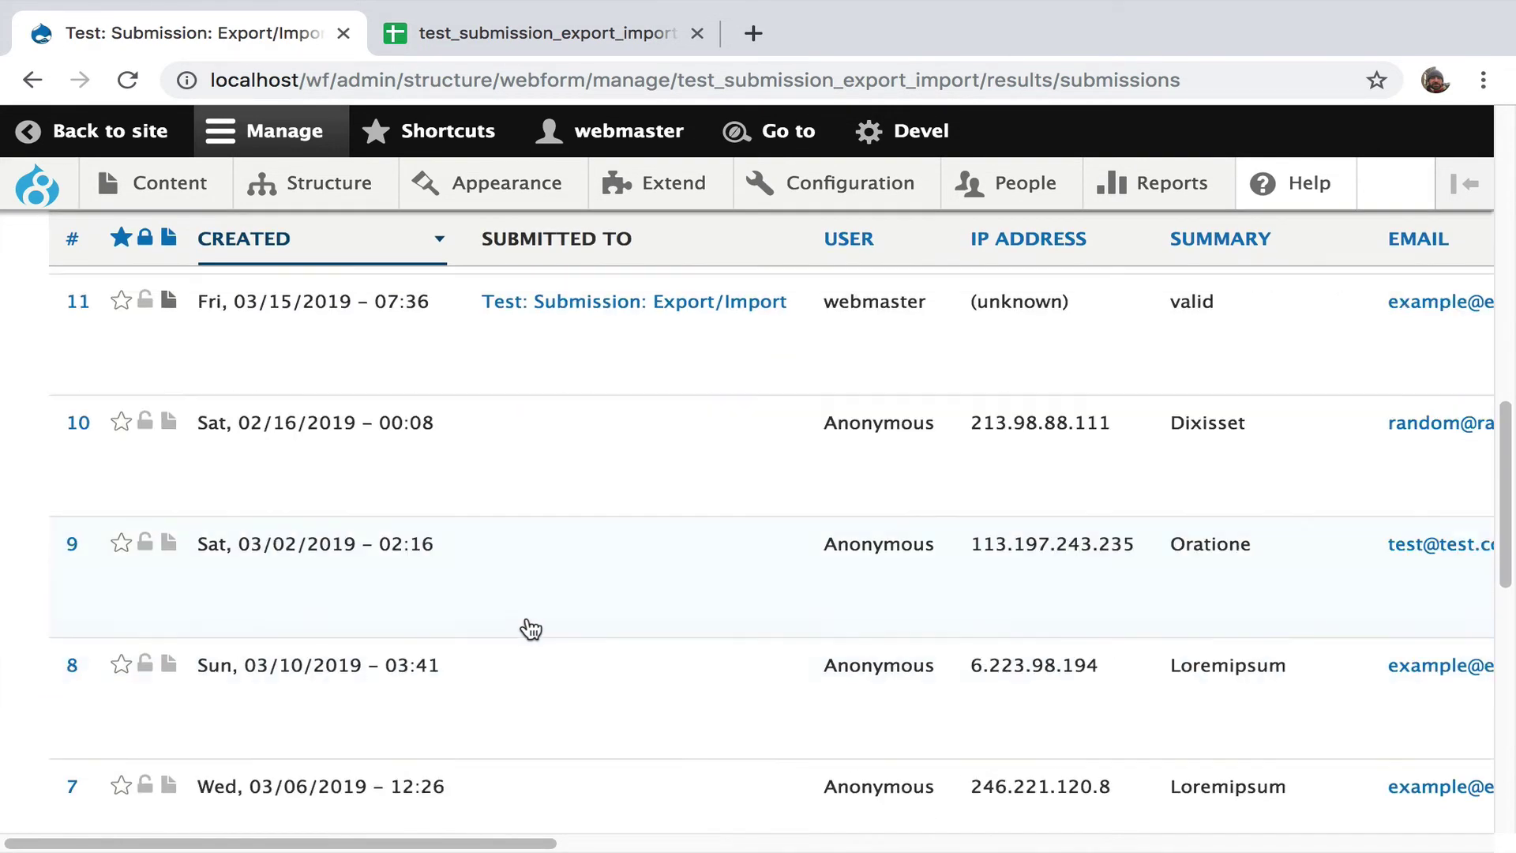
scroll(528, 629, up, 20)
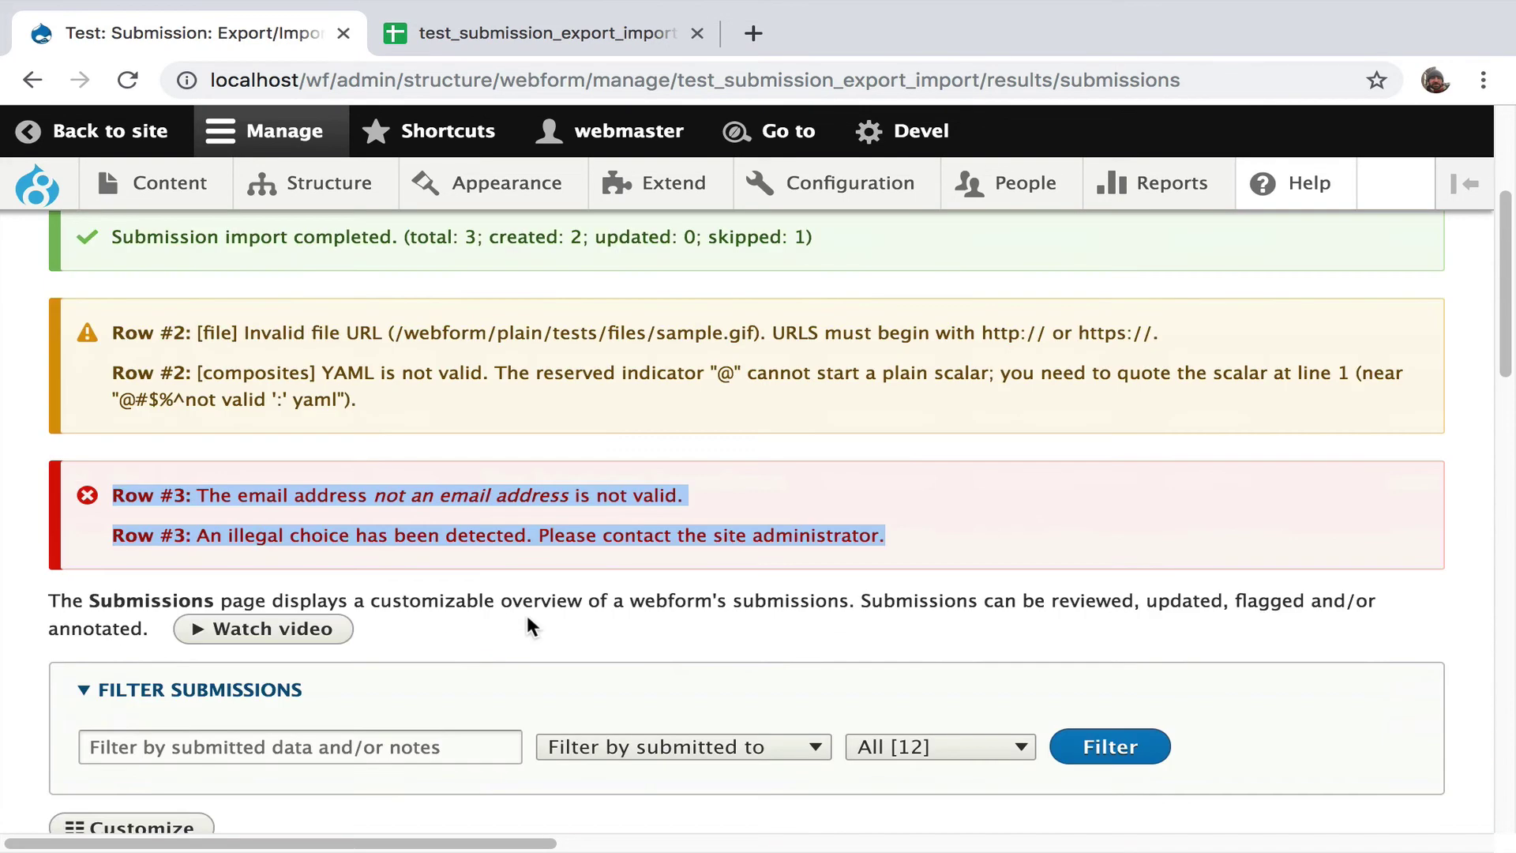
scroll(528, 618, up, 3)
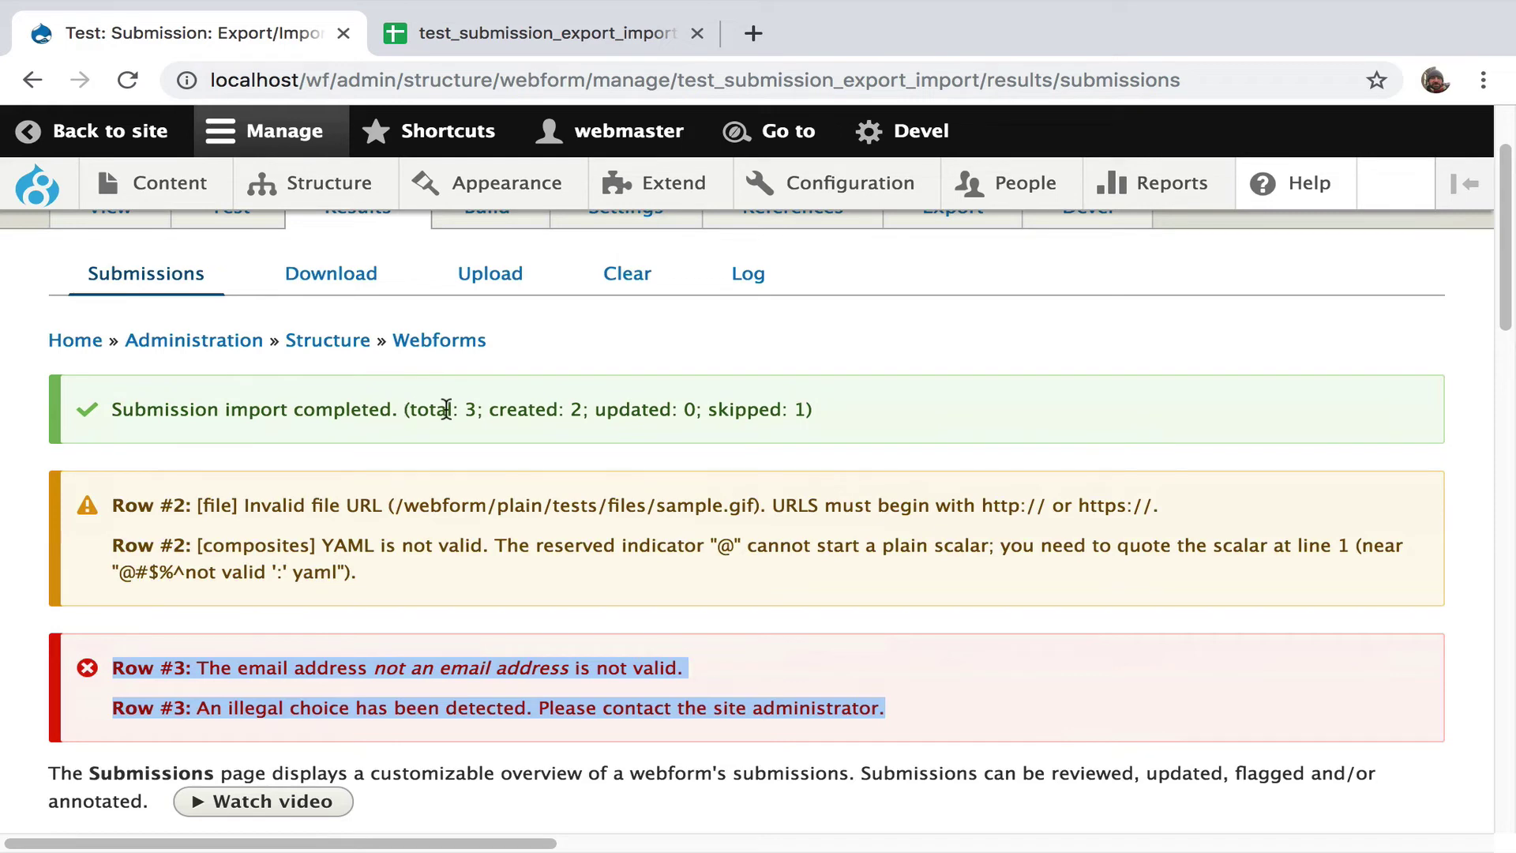
drag(482, 409, 589, 408)
scroll(594, 512, down, 7)
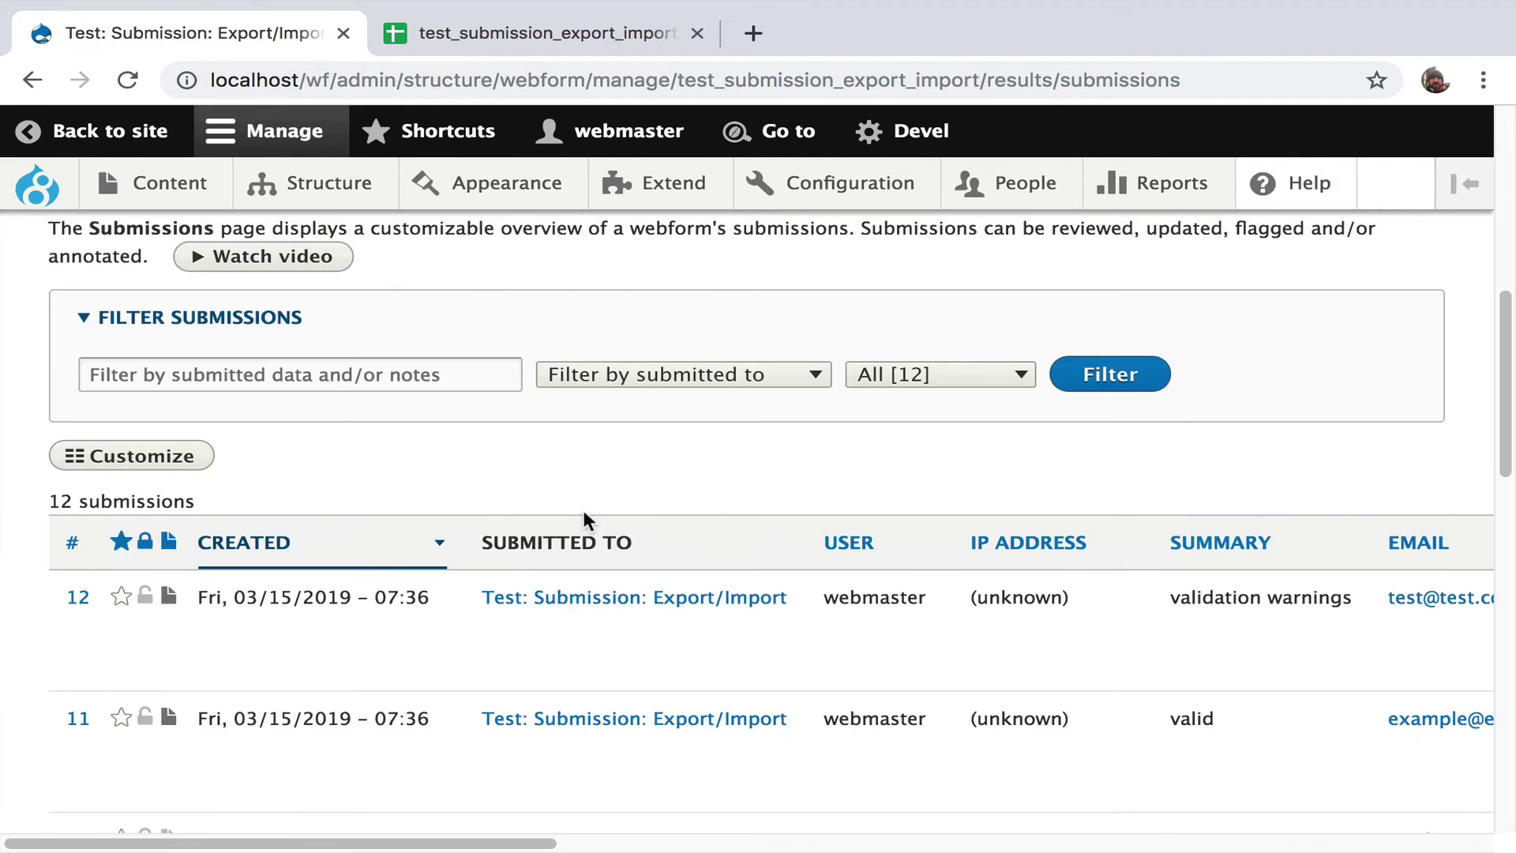
- View the administrative notes of submission 11 and close them without saving
scroll(592, 531, down, 3)
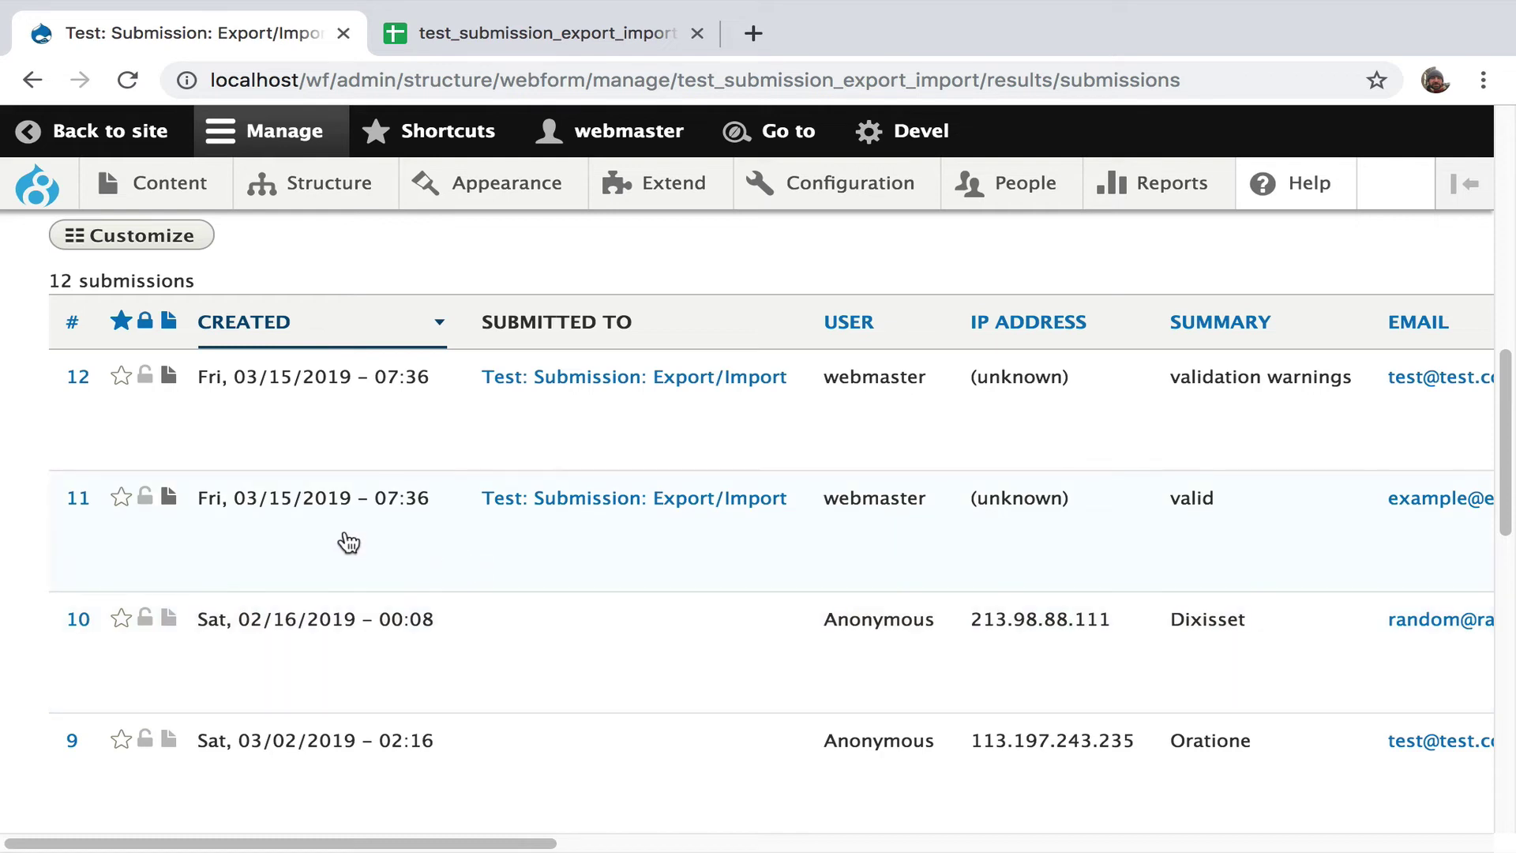
click(169, 497)
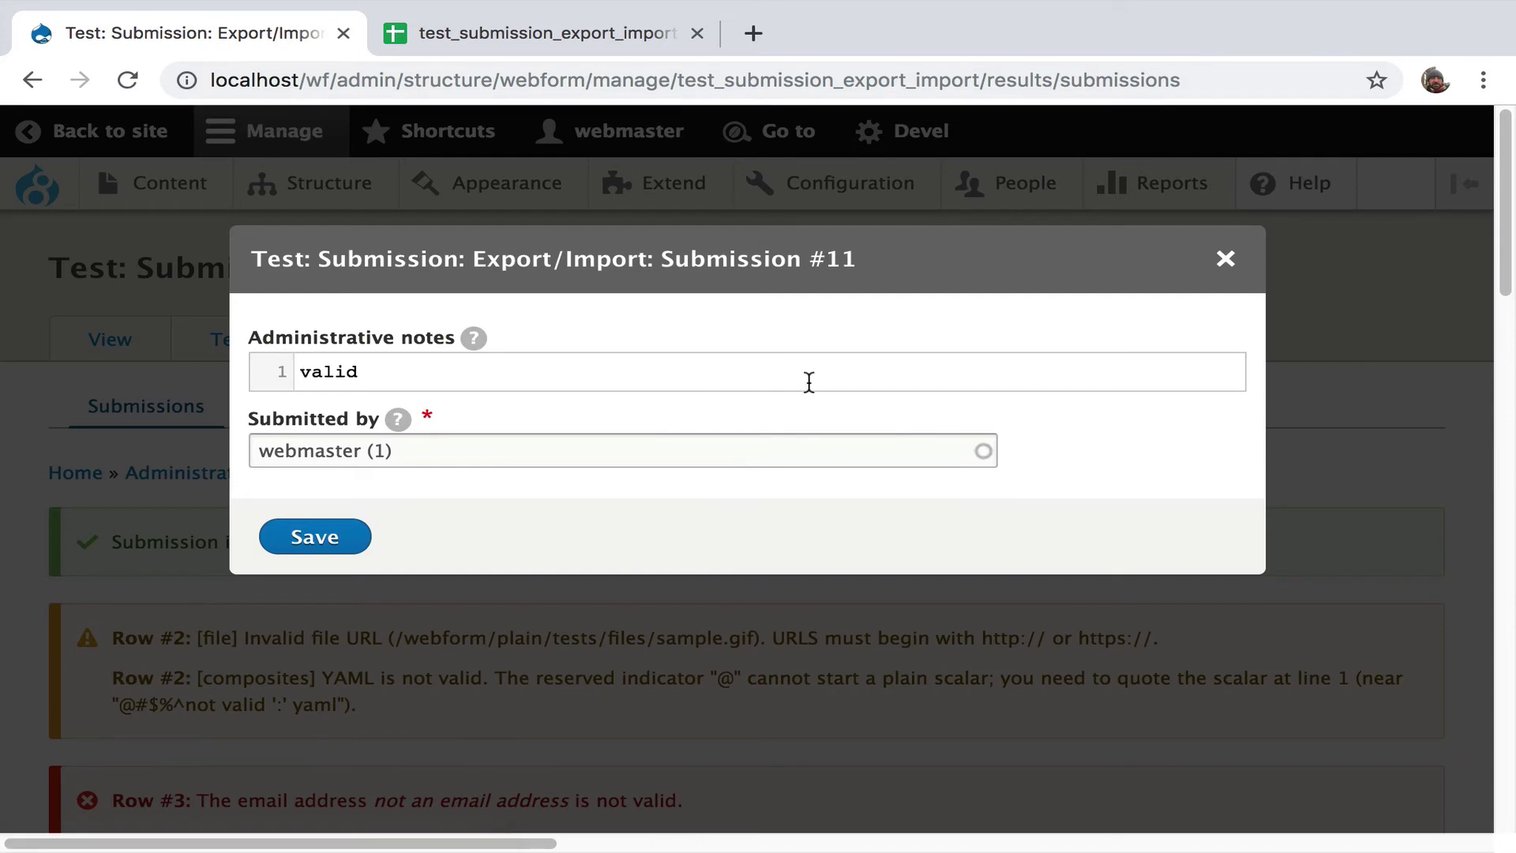
click(1222, 256)
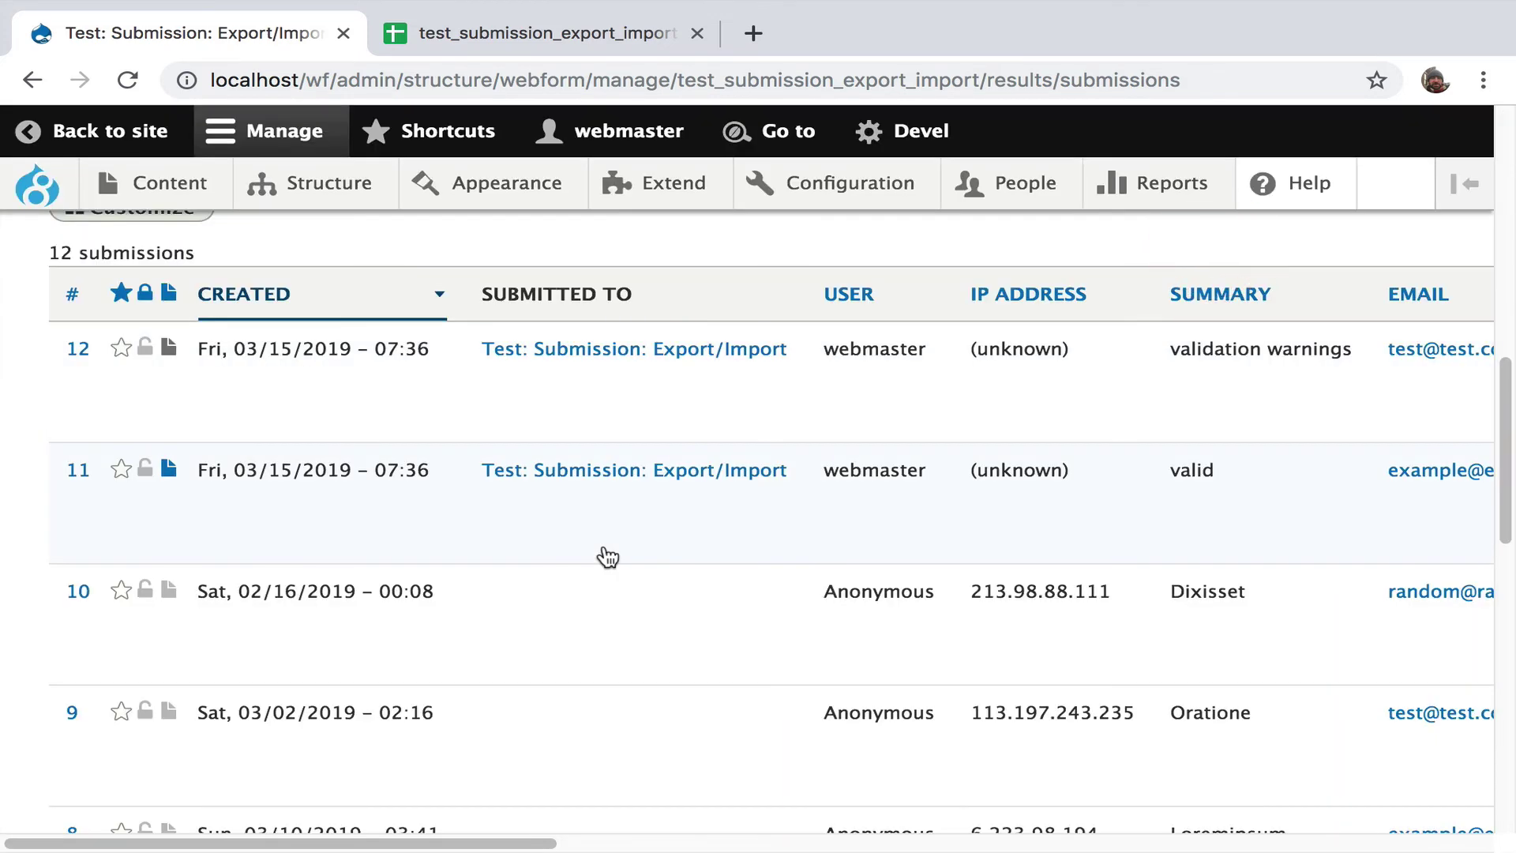